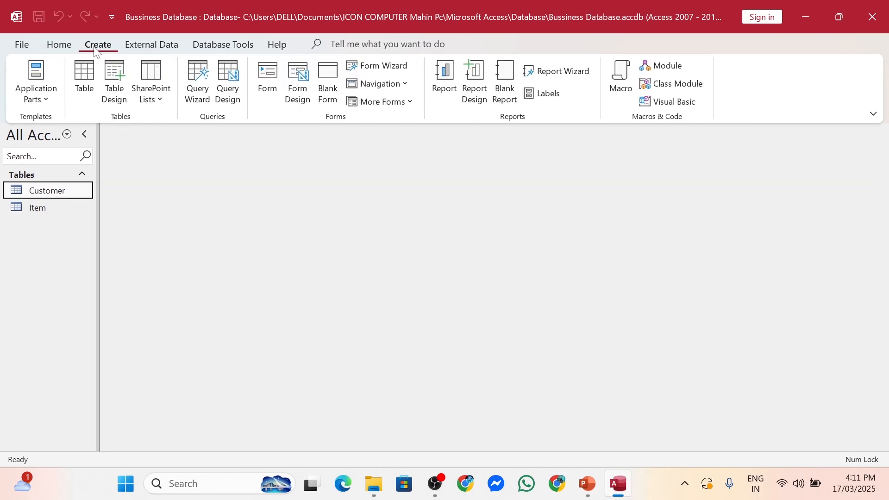
# Create a query in Design view from the Customer table with the fields CCode, CName, CAddress and CPhone.
pyautogui.click(232, 106)
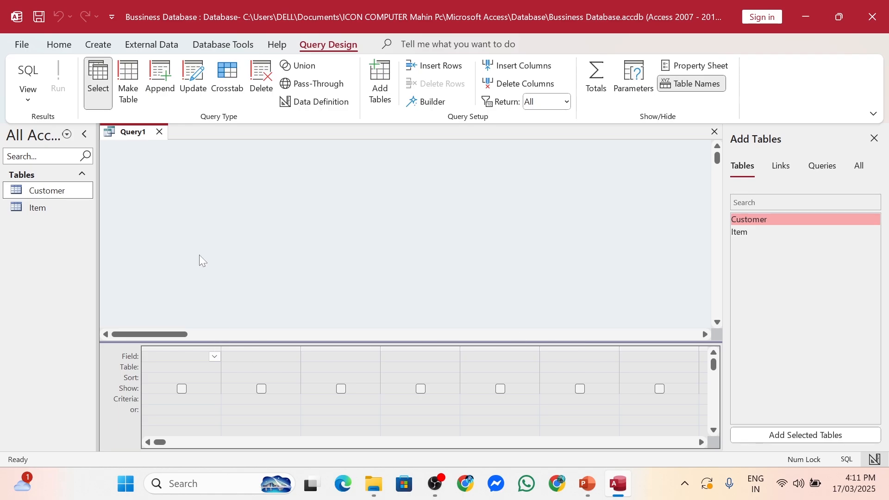
pyautogui.doubleClick(757, 218)
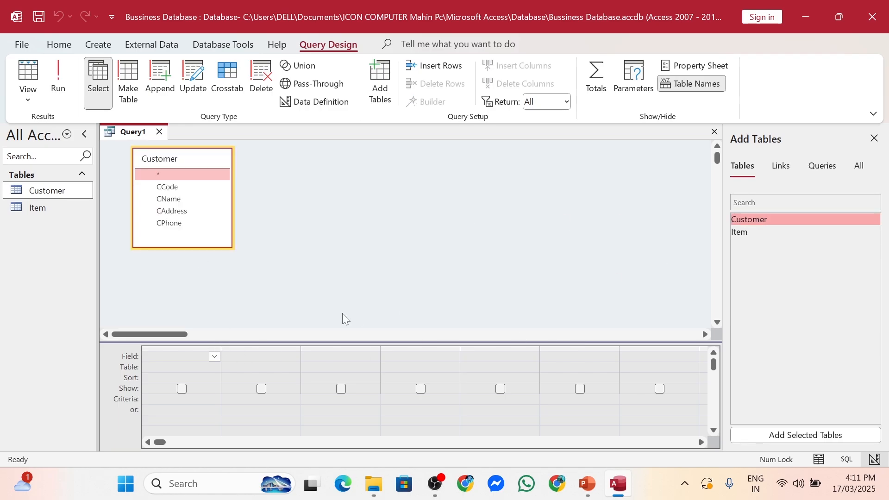
pyautogui.doubleClick(170, 190)
pyautogui.doubleClick(176, 199)
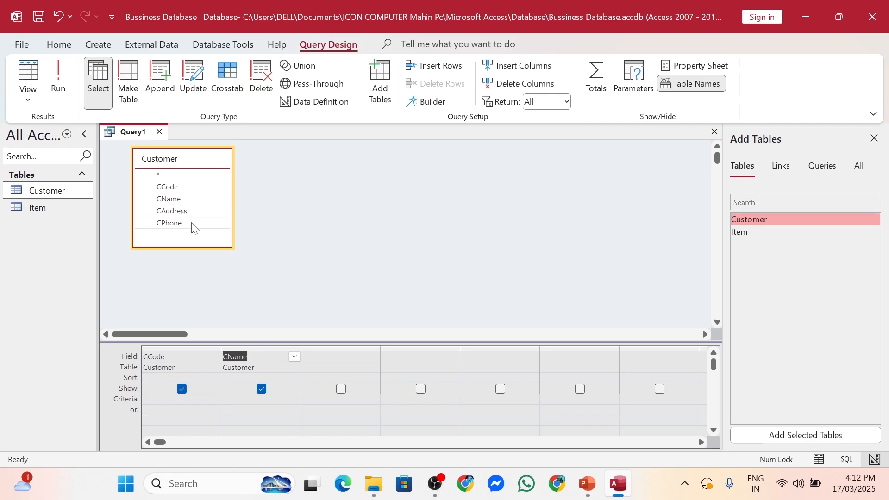
pyautogui.moveTo(190, 210); pyautogui.dragTo(333, 359)
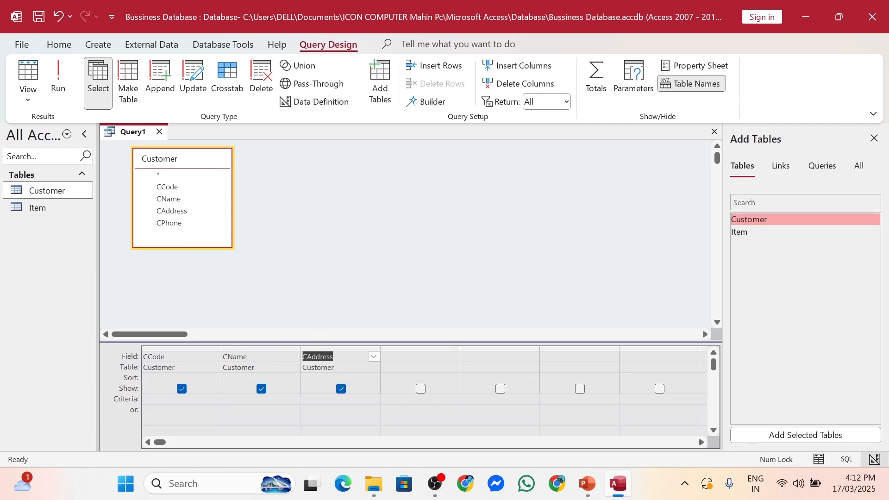
pyautogui.click(453, 357)
pyautogui.click(399, 408)
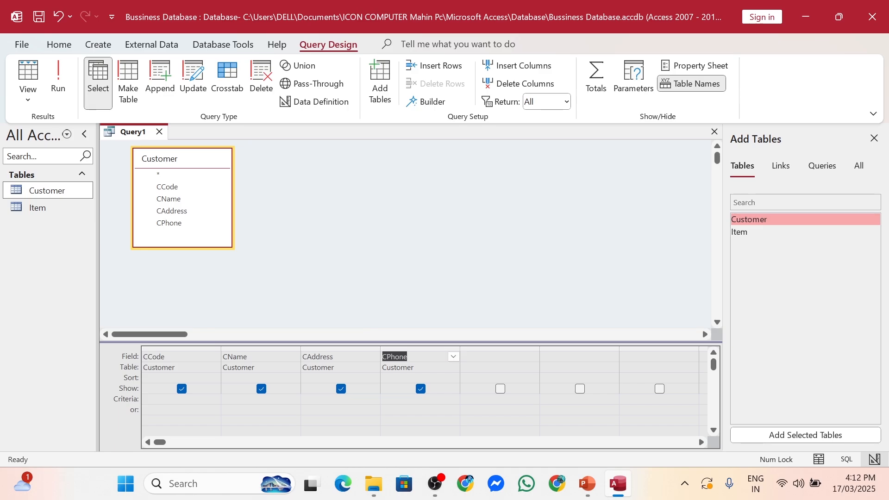
# Close the new query, saving it under the name "Customer Query".
pyautogui.click(714, 132)
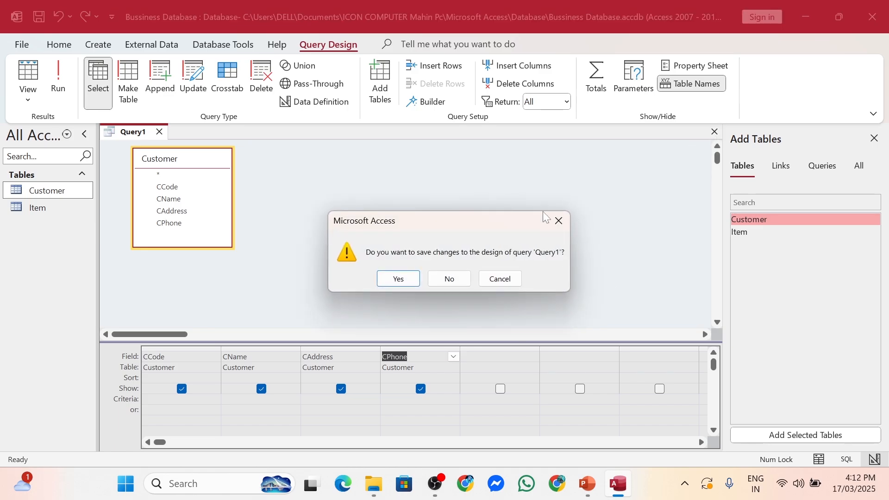
pyautogui.click(397, 279)
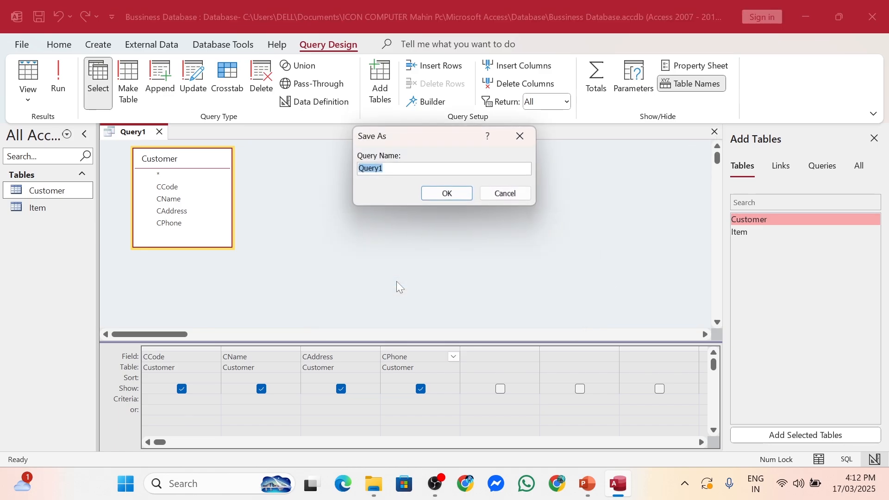
pyautogui.click(386, 168)
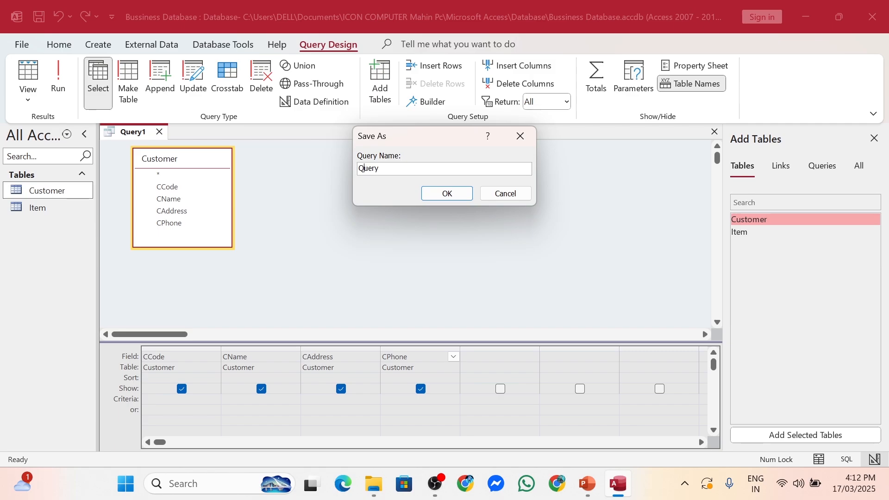
pyautogui.write('Customer')
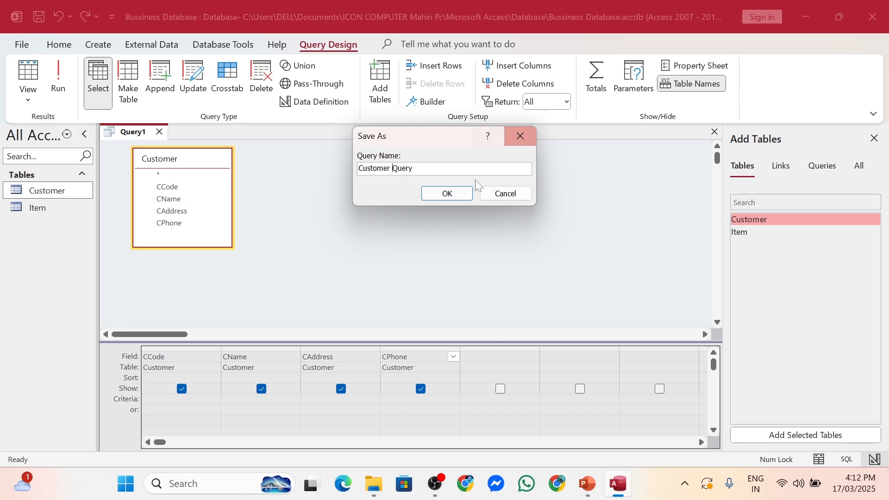
pyautogui.click(448, 192)
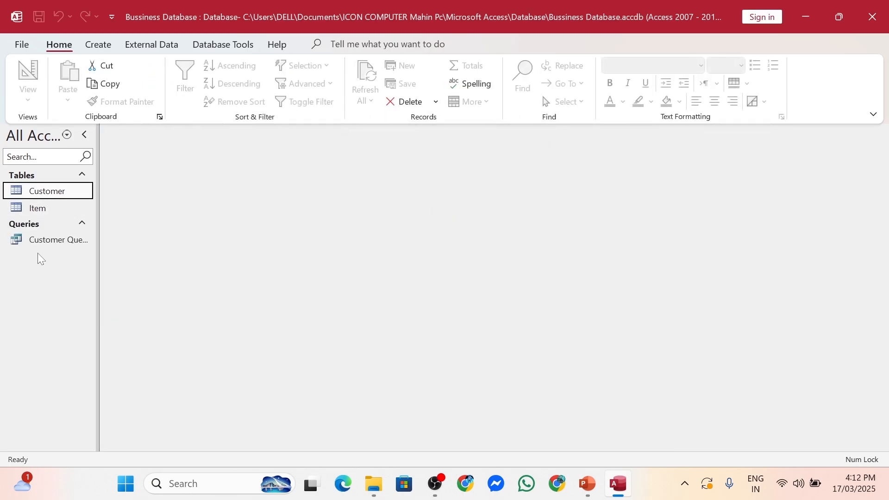
# Open Customer Query in Design view, set the CCode criterion to the third listed customer's code, and run the query.
pyautogui.doubleClick(54, 241)
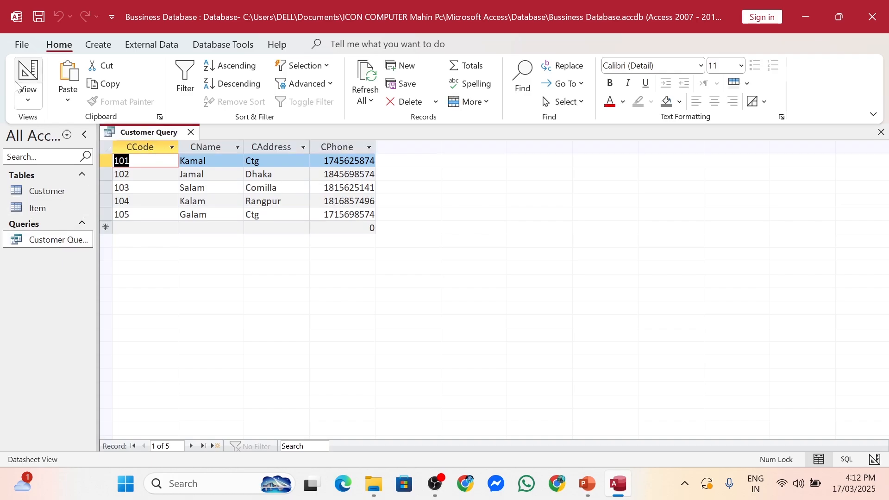
pyautogui.click(28, 74)
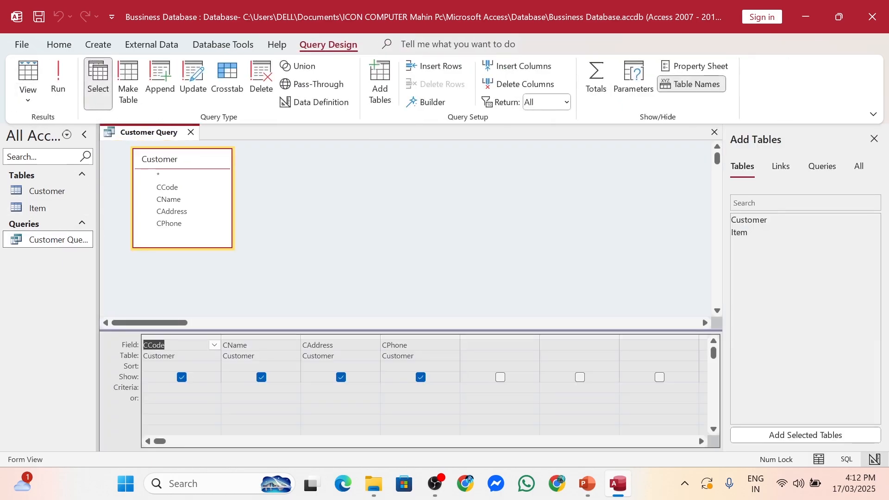
pyautogui.write('103')
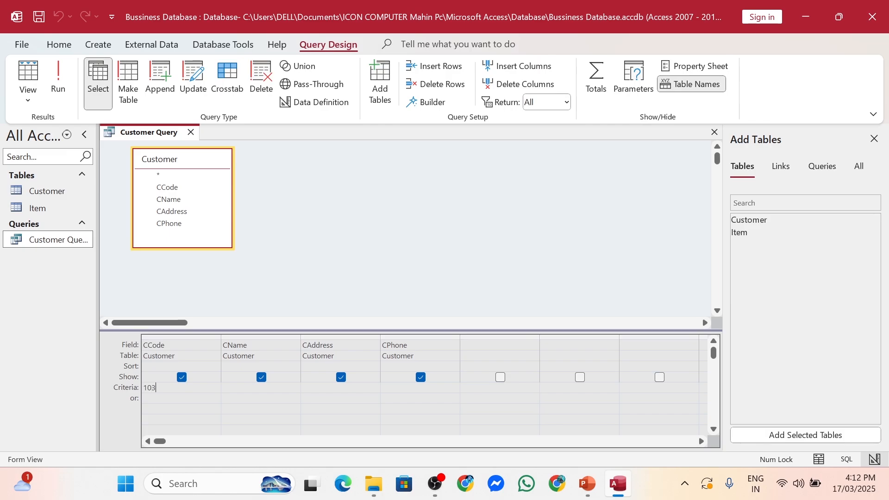
pyautogui.click(48, 93)
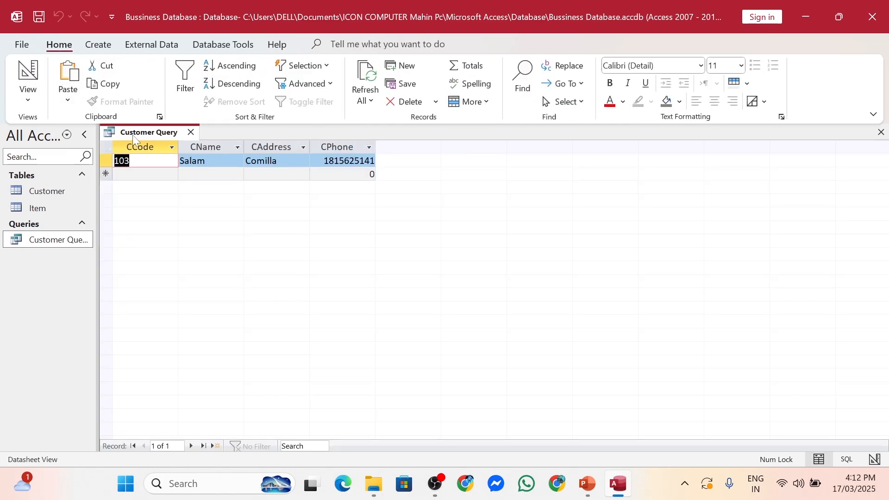
# Clear the CCode criterion in the query design and run the query again.
pyautogui.click(28, 74)
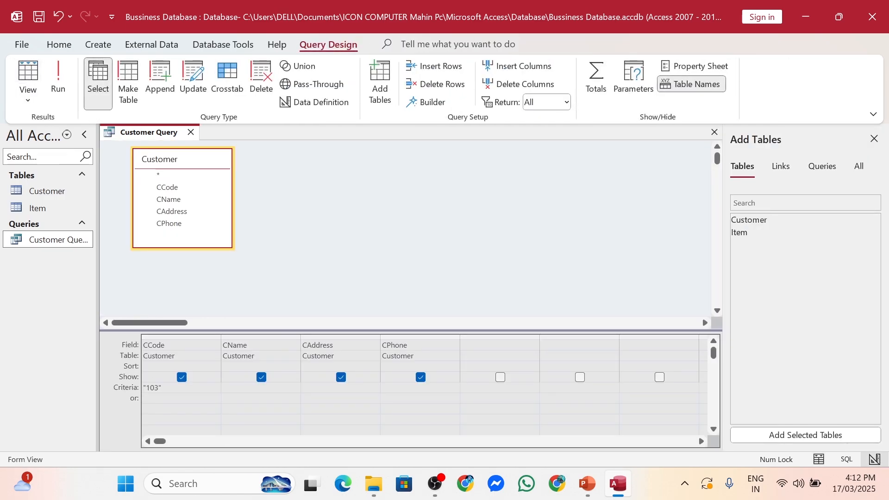
pyautogui.moveTo(164, 388); pyautogui.dragTo(90, 385)
pyautogui.press('BackSpace')
pyautogui.click(68, 85)
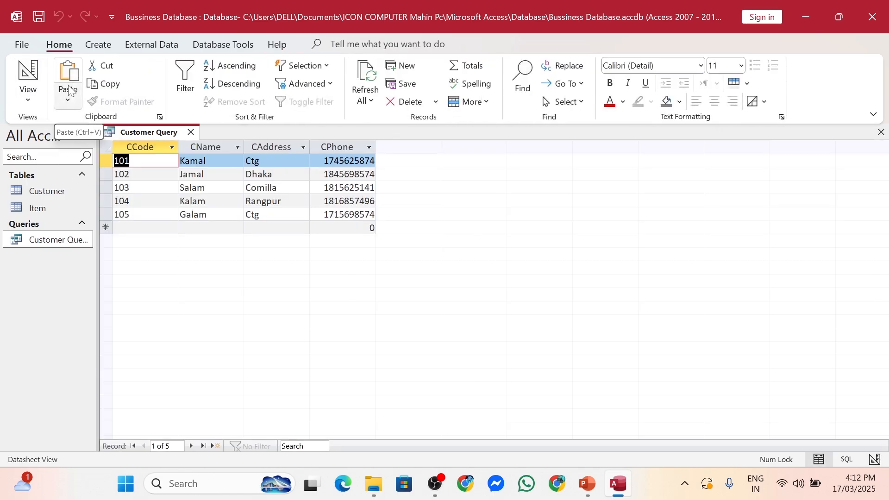
# Set the CName criterion to the second listed customer's name in Design view and run the query.
pyautogui.click(28, 74)
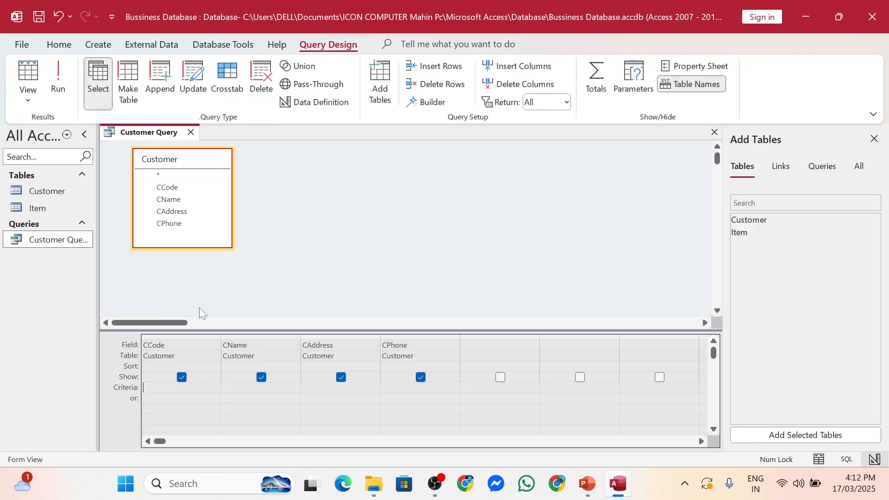
pyautogui.click(225, 387)
pyautogui.write('Jamal')
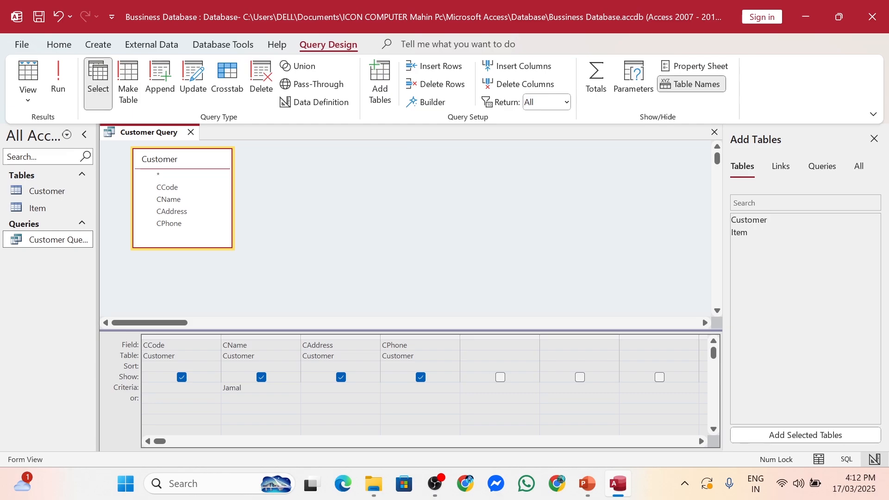
pyautogui.click(59, 81)
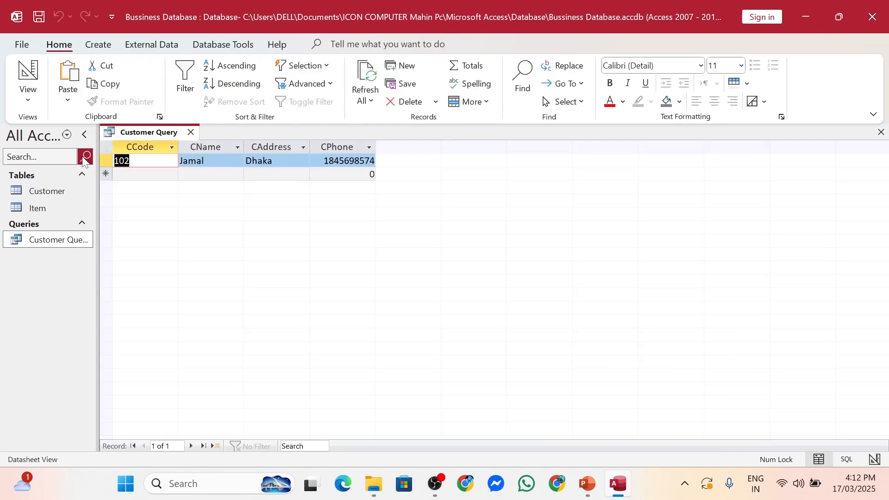
# Replace the query's SQL statement with "Select * from Customer" in SQL view.
pyautogui.click(25, 99)
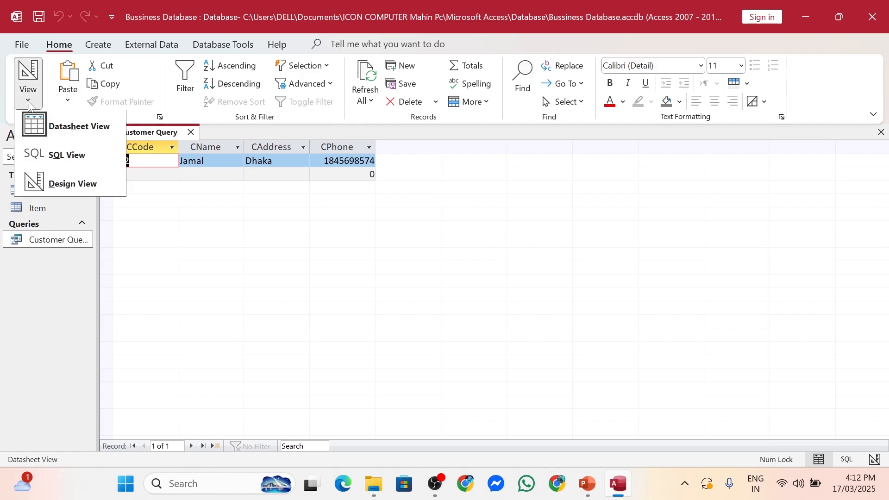
pyautogui.click(35, 155)
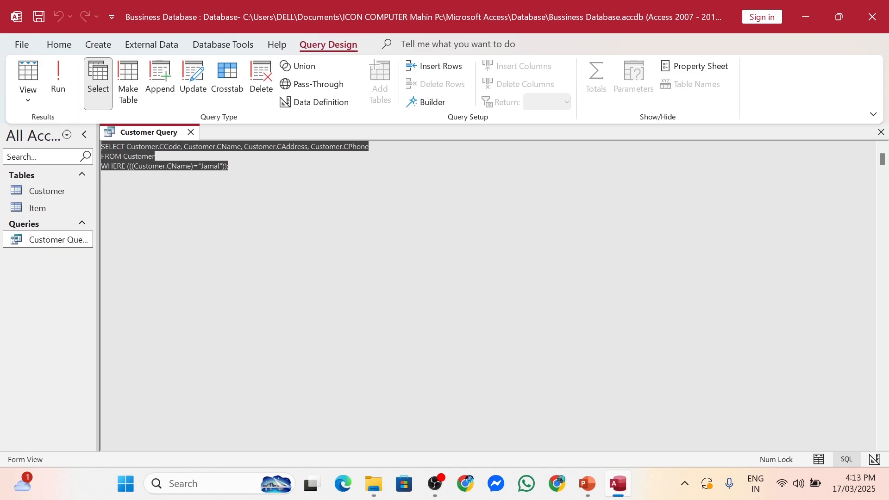
pyautogui.press('Delete')
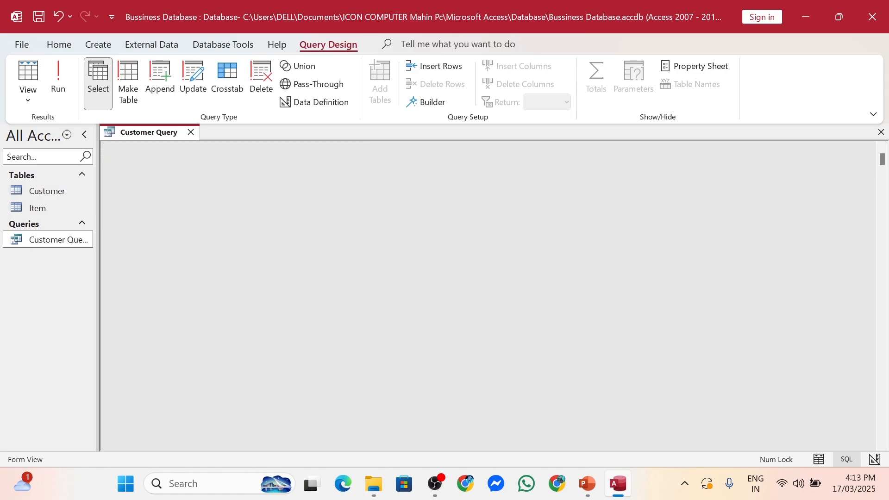
pyautogui.write('Selc')
pyautogui.press('BackSpace')
pyautogui.write('ect * from Customer')
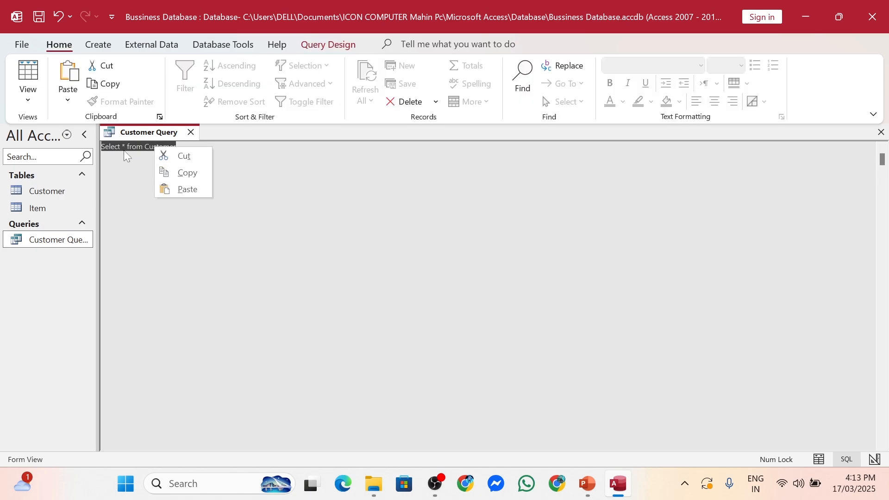
# Run the SQL query and go through the CCode, CName, CAddress and CPhone columns of its result.
pyautogui.click(125, 149)
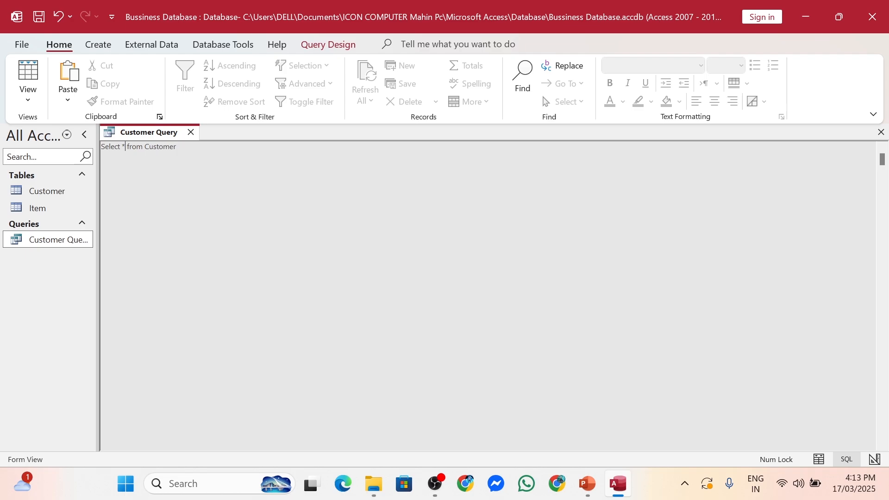
pyautogui.click(99, 46)
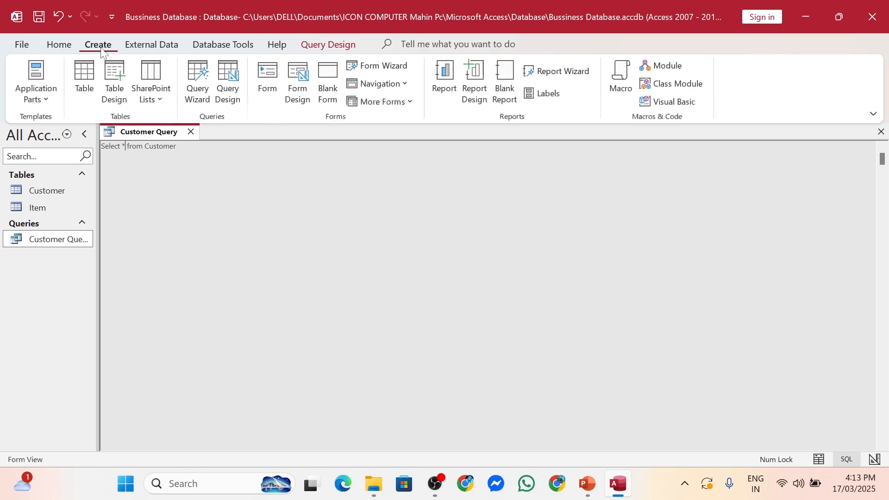
pyautogui.click(347, 45)
pyautogui.click(55, 97)
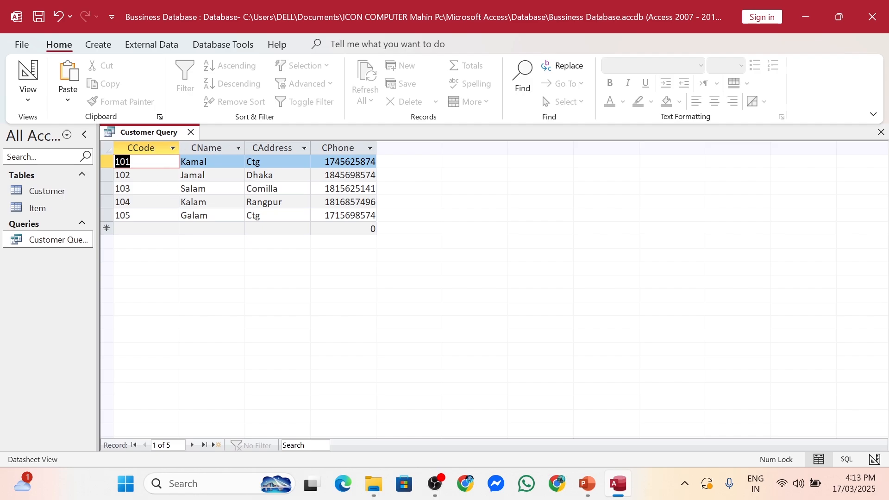
pyautogui.click(135, 146)
pyautogui.click(224, 147)
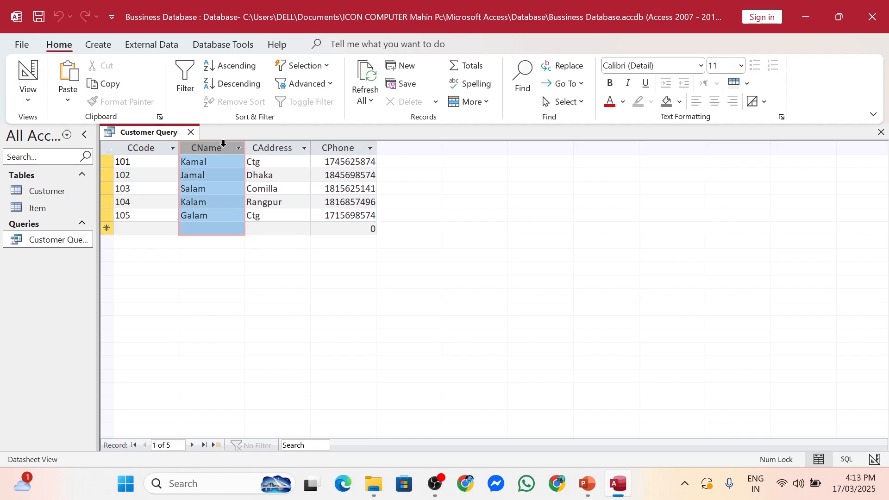
pyautogui.click(258, 146)
pyautogui.click(332, 148)
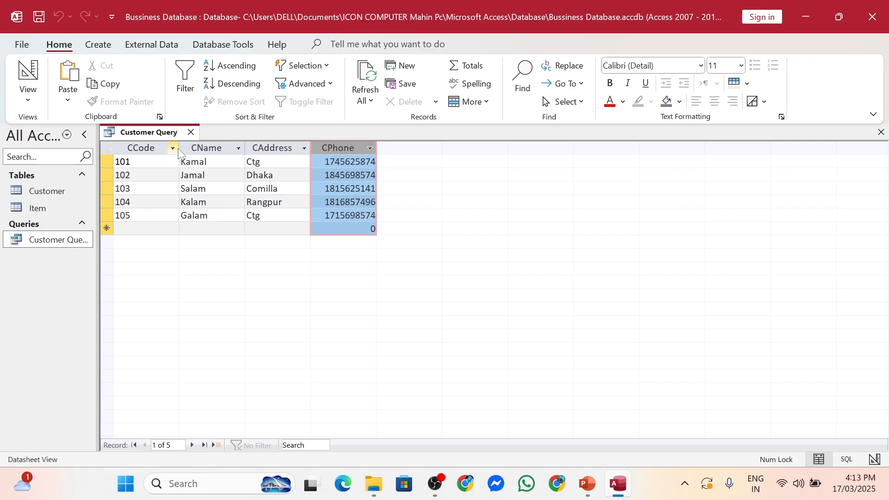
# Replace the asterisk in the SQL statement with CCode and run the query.
pyautogui.click(31, 103)
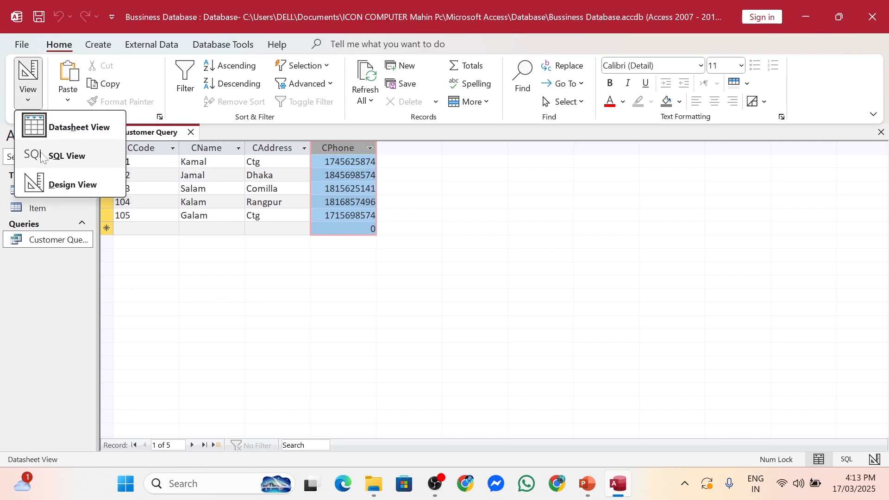
pyautogui.click(44, 155)
pyautogui.doubleClick(124, 146)
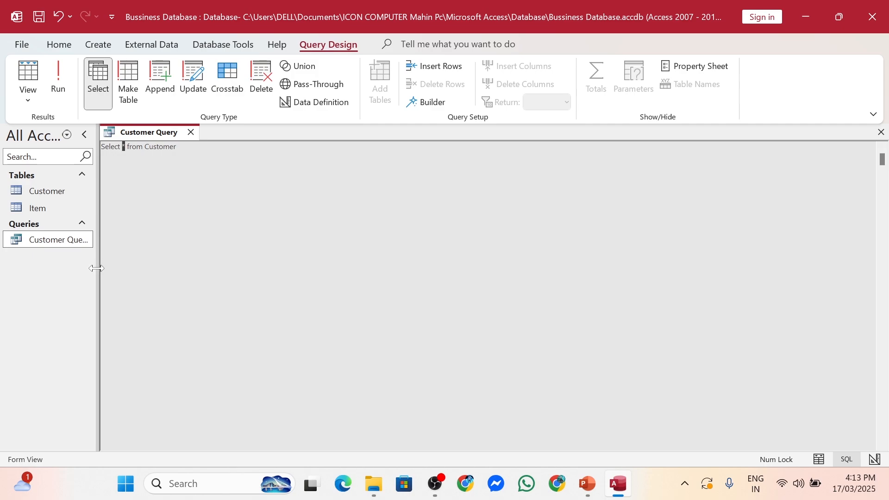
pyautogui.press('Delete')
pyautogui.write('CCode')
pyautogui.click(58, 88)
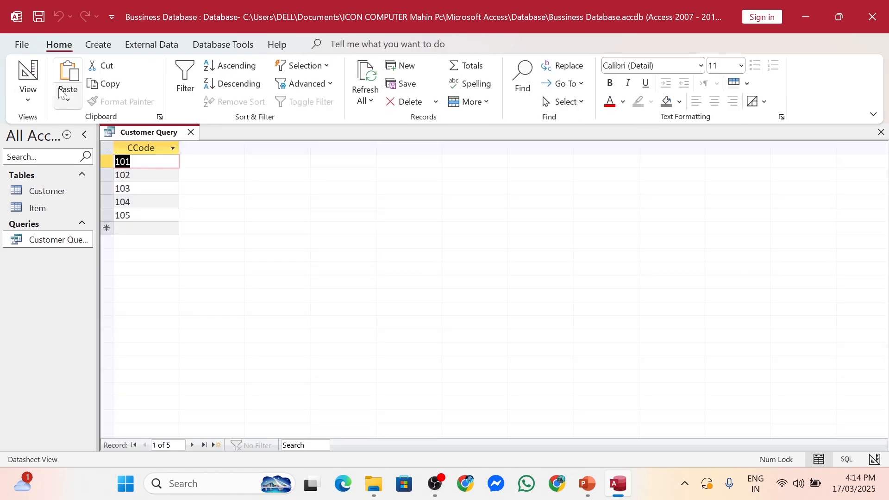
# Add CName, CAddress and Cphone after CCode in the SQL statement's field list, separated by commas.
pyautogui.click(28, 93)
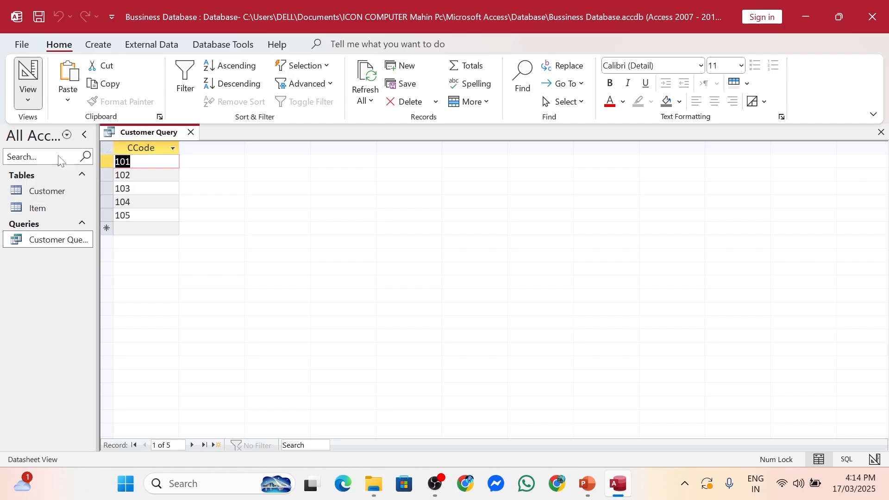
pyautogui.click(59, 157)
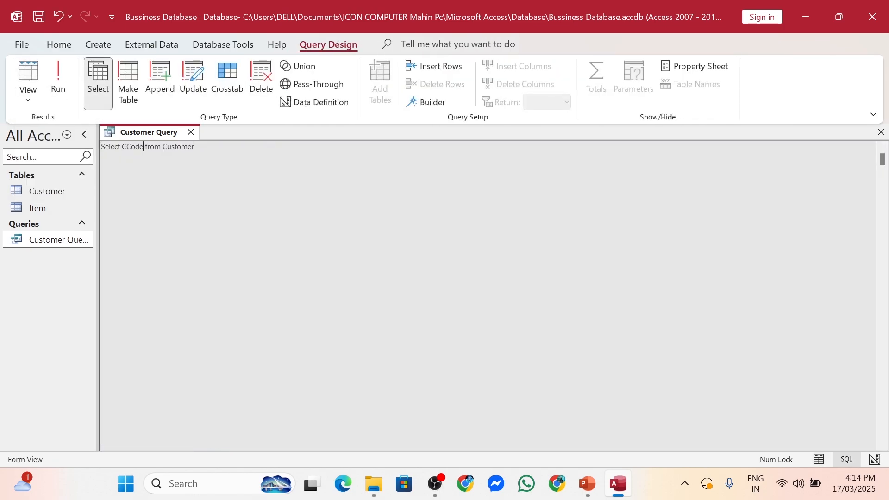
pyautogui.write(',CName,CAdre')
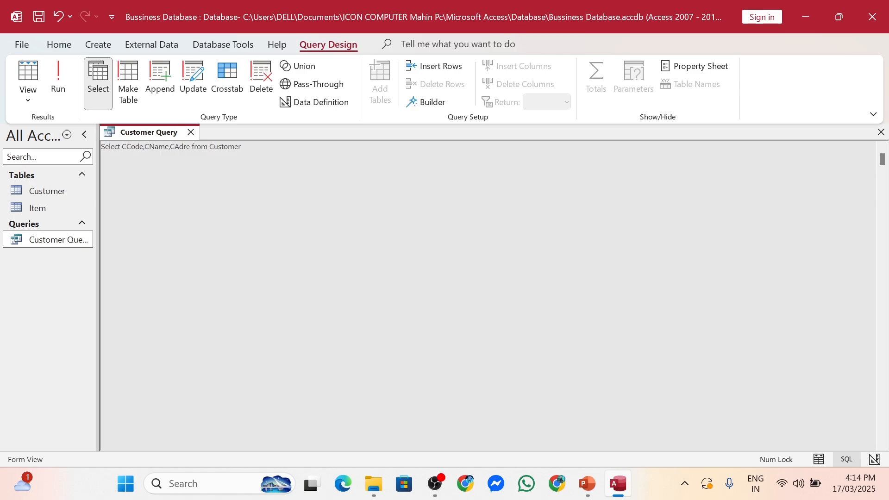
pyautogui.press('BackSpace')
pyautogui.press('BackSpace')
pyautogui.write('dress,Cphone')
# Remove Cphone and its comma from the SQL field list and run the query.
pyautogui.press('BackSpace')
pyautogui.press('BackSpace')
pyautogui.press('BackSpace')
pyautogui.press('BackSpace')
pyautogui.press('BackSpace')
pyautogui.press('BackSpace')
pyautogui.press('BackSpace')
pyautogui.click(59, 85)
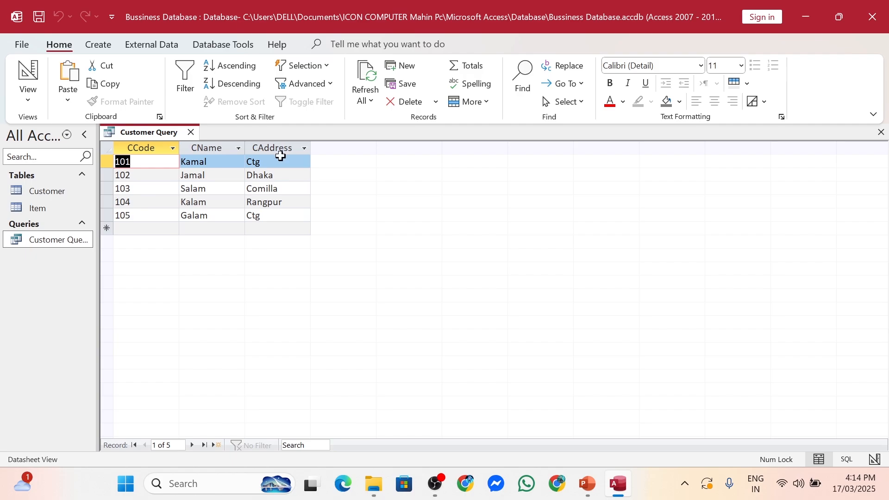
# Add CPhone after CAddress in the SQL statement's field list, separated by a comma, and run the query.
pyautogui.click(37, 105)
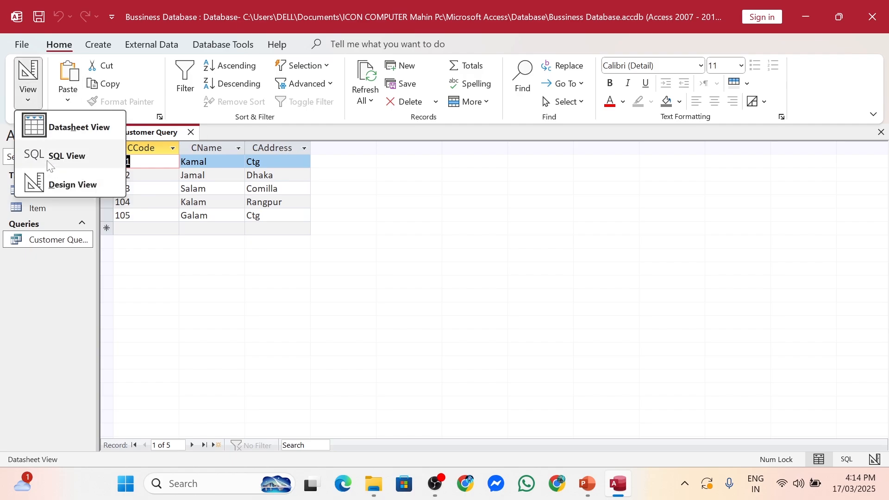
pyautogui.click(51, 159)
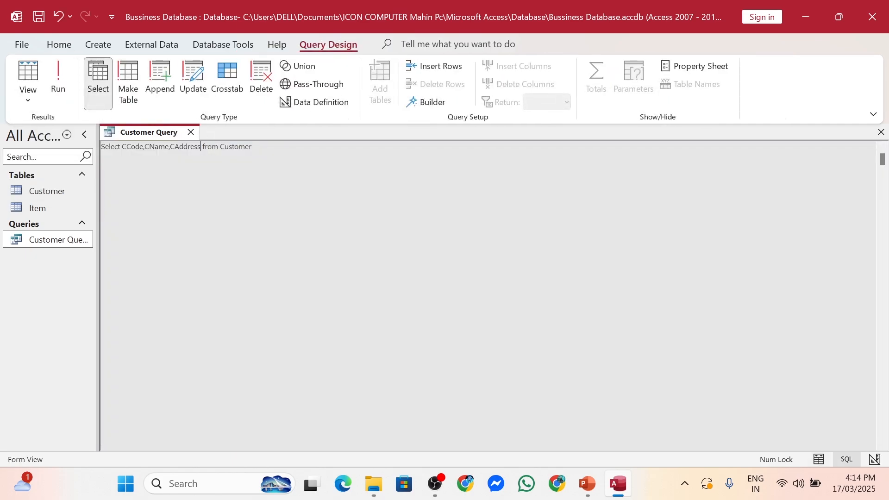
pyautogui.write(',Cp')
pyautogui.press('BackSpace')
pyautogui.write('Phone')
pyautogui.click(51, 90)
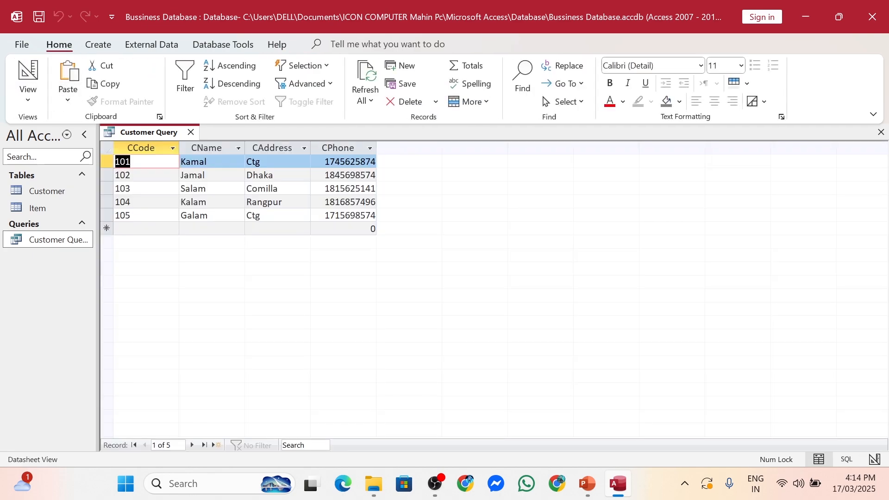
# Go through the result columns, examine the field list and Customer table name in the SQL statement, and rerun the query.
pyautogui.click(153, 144)
pyautogui.click(198, 146)
pyautogui.click(260, 147)
pyautogui.click(332, 148)
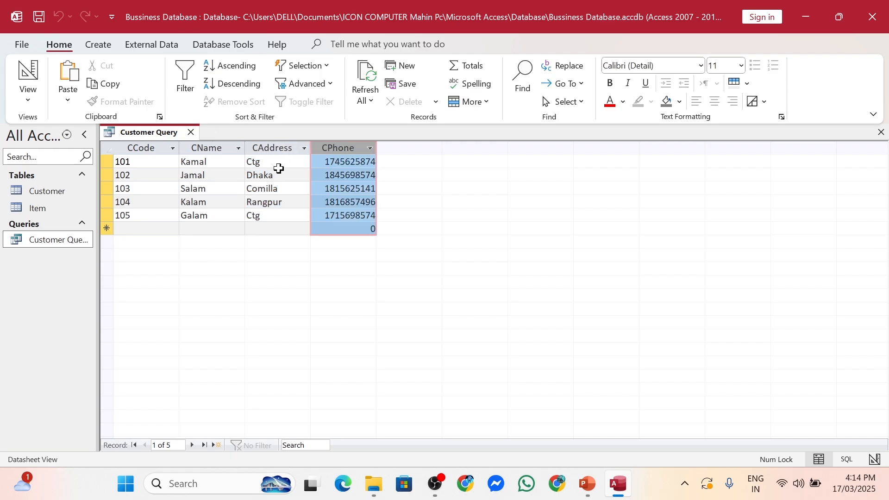
pyautogui.click(28, 90)
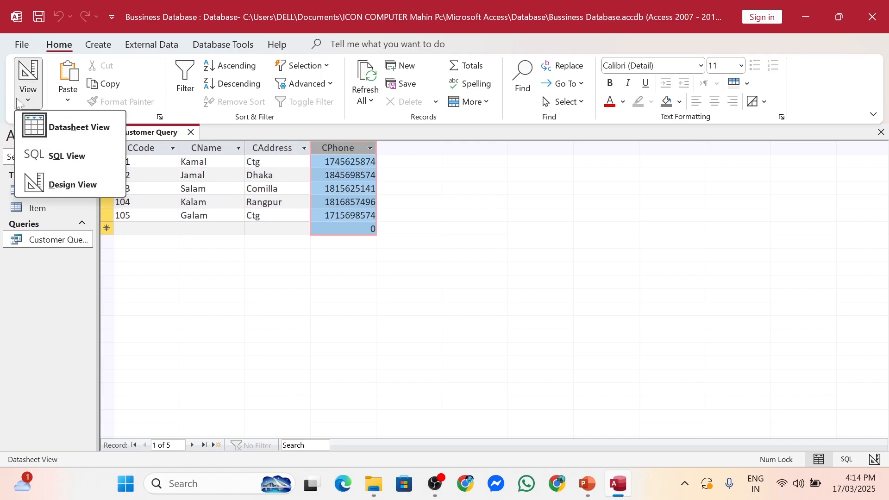
pyautogui.click(77, 157)
pyautogui.moveTo(121, 146); pyautogui.dragTo(231, 146)
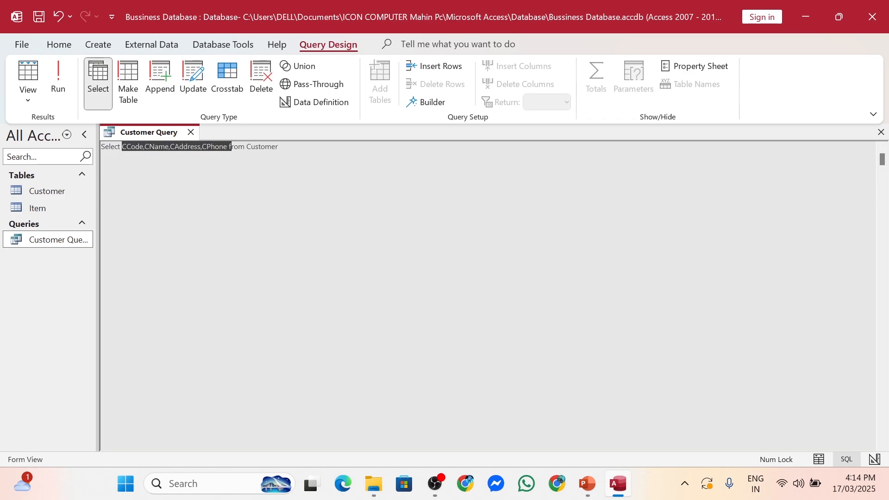
pyautogui.doubleClick(262, 146)
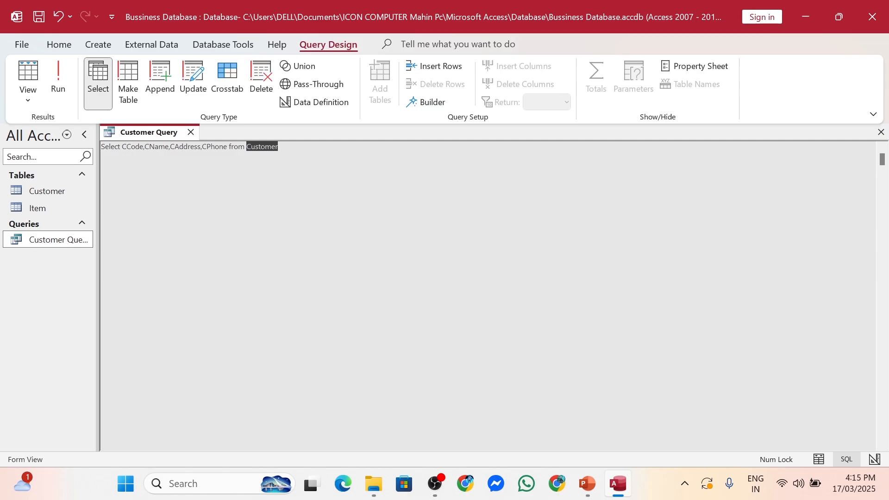
pyautogui.click(231, 146)
pyautogui.click(58, 76)
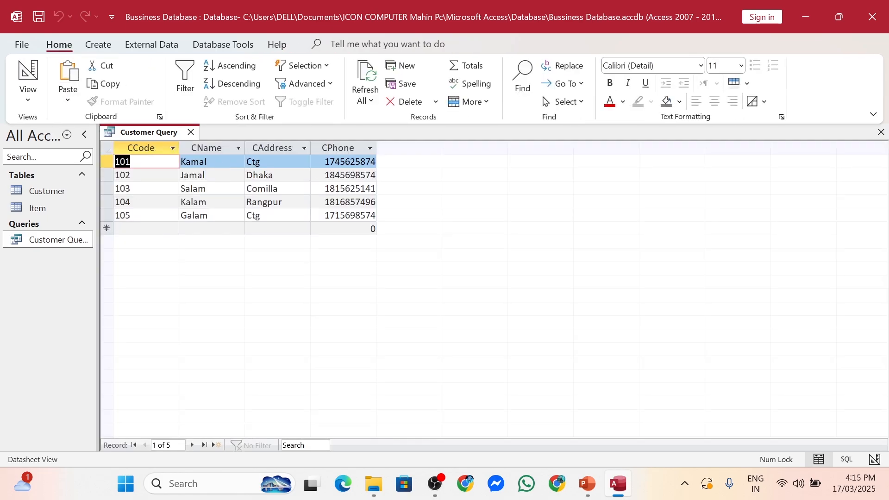
pyautogui.click(123, 189)
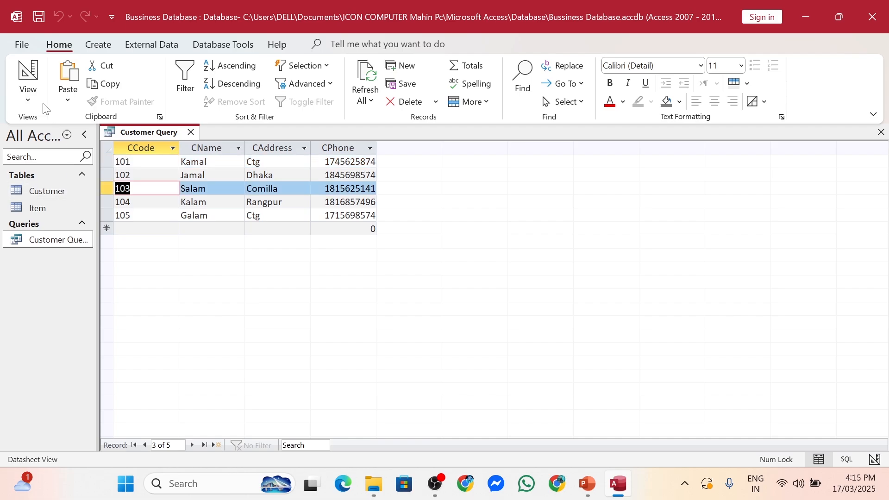
# Append a Where clause equating CCode with the third customer's code, without quotation marks, and try to run the query.
pyautogui.click(28, 90)
pyautogui.click(57, 158)
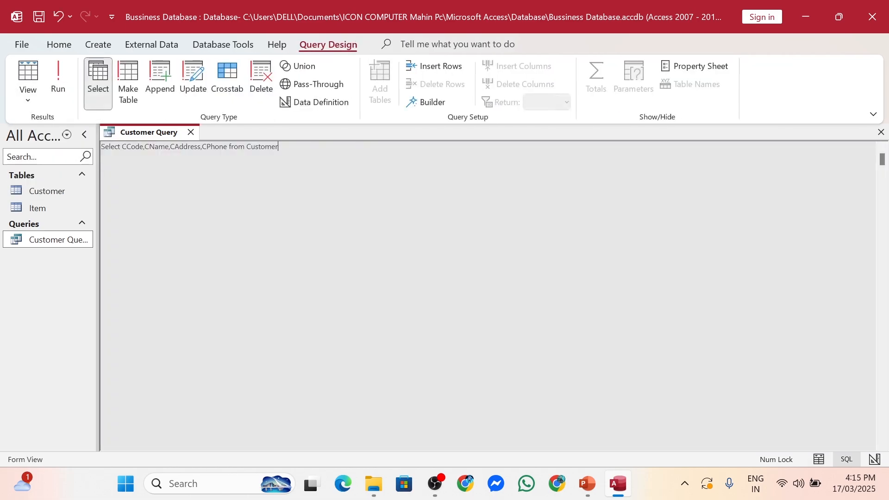
pyautogui.write('W')
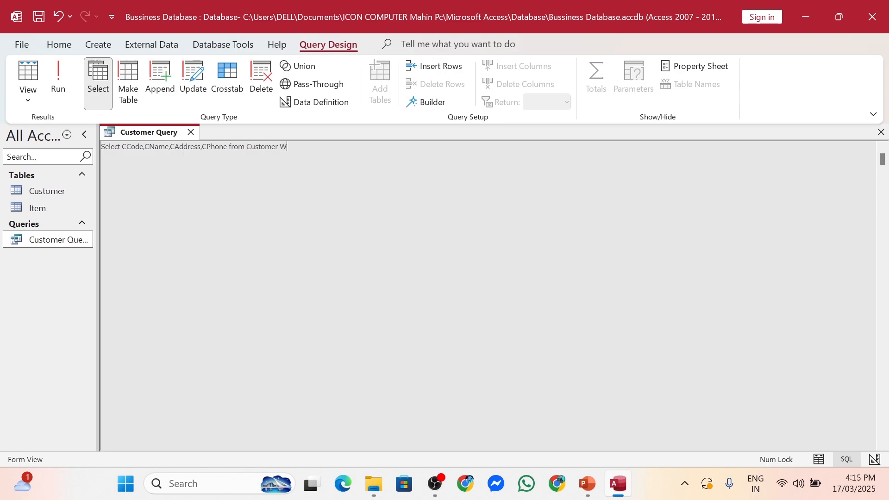
pyautogui.write('here CCode=')
pyautogui.write('103')
pyautogui.click(58, 79)
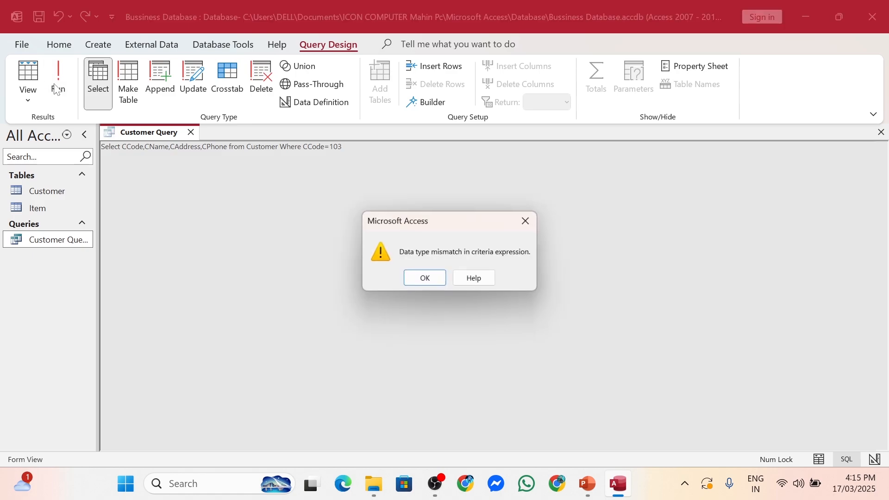
pyautogui.click(419, 279)
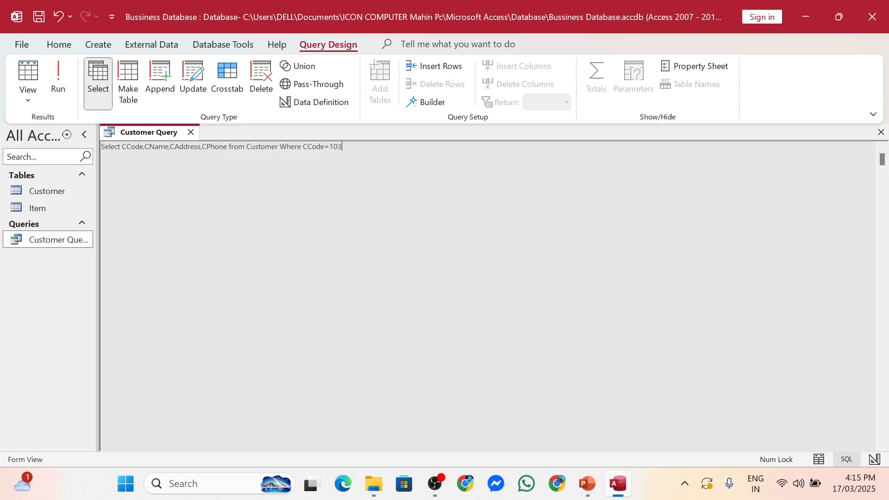
# Enclose the customer code in the Where condition in double quotation marks and run the query.
pyautogui.moveTo(333, 146); pyautogui.dragTo(343, 146)
pyautogui.write('"103')
pyautogui.click(66, 92)
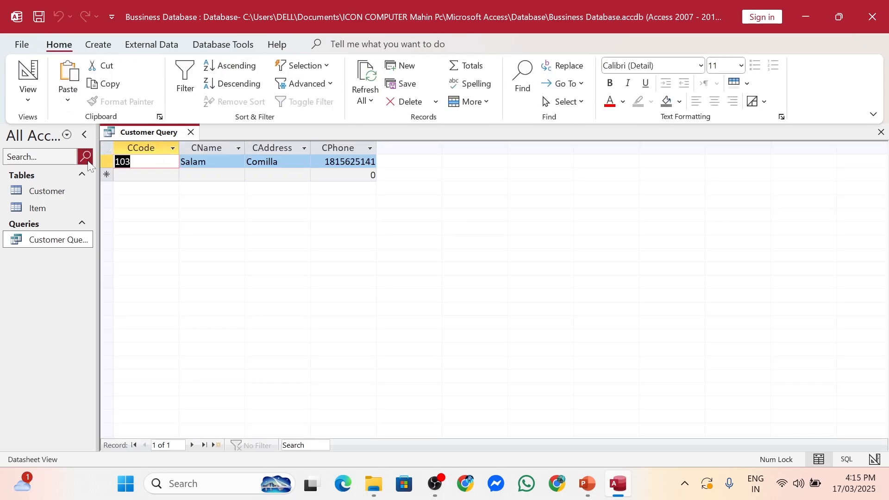
# Examine the CCode condition in the SQL statement, rerun the query and check the returned record's CName, CAddress and CPhone.
pyautogui.click(28, 95)
pyautogui.click(55, 163)
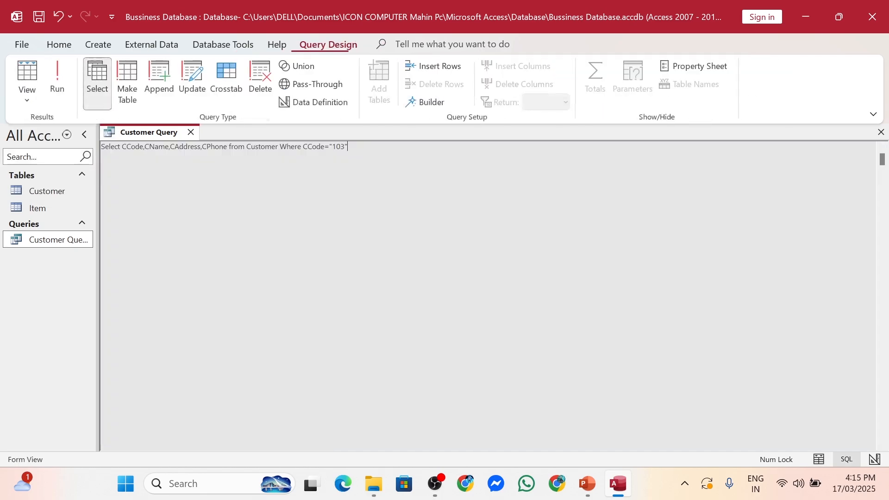
pyautogui.moveTo(303, 146); pyautogui.dragTo(348, 146)
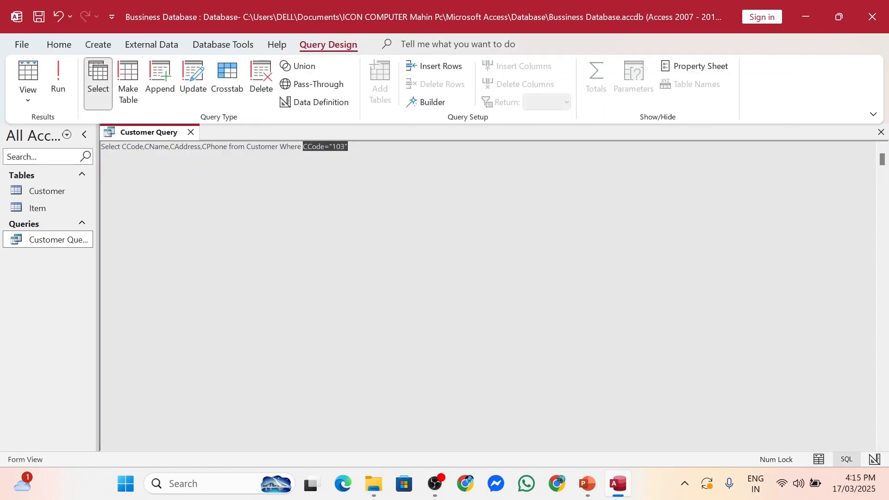
pyautogui.click(57, 77)
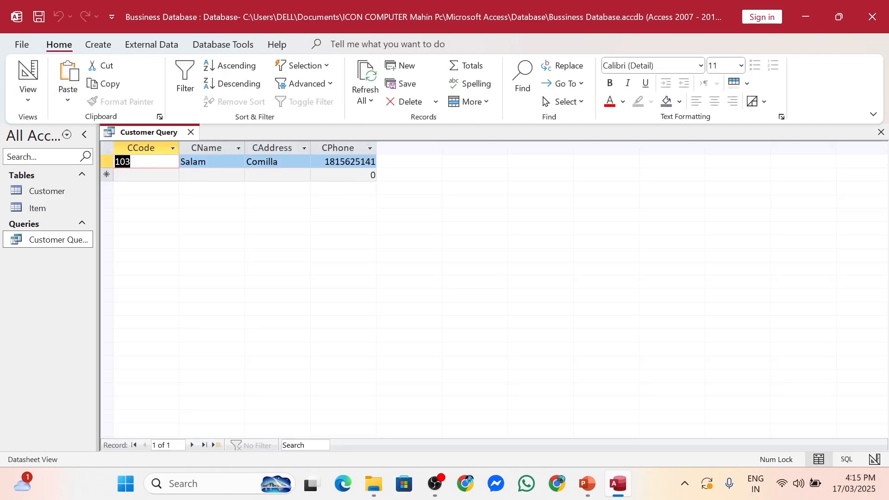
pyautogui.click(213, 162)
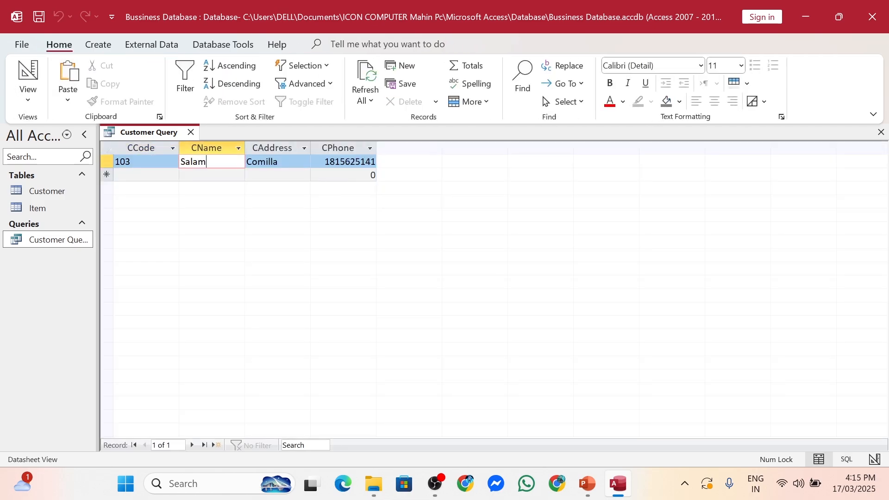
pyautogui.click(285, 162)
pyautogui.click(351, 162)
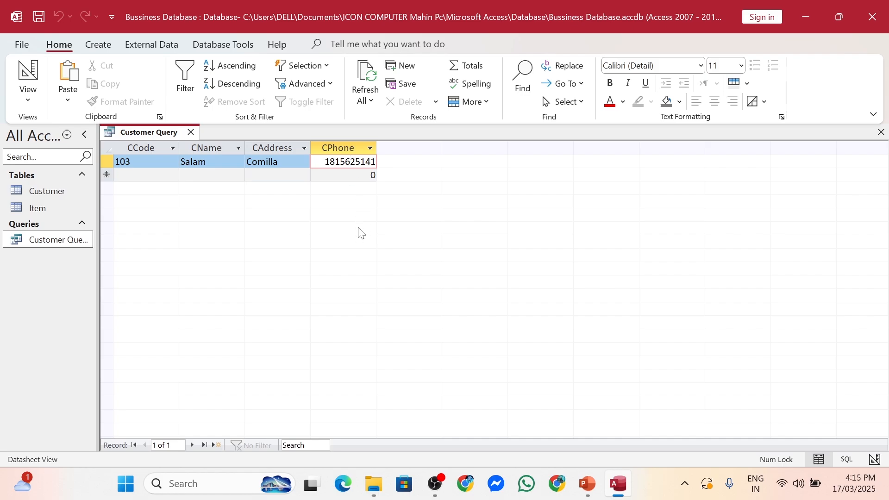
# Replace the Where condition with CName equal to the first customer's name in double quotes, run the query and select the returned record.
pyautogui.click(28, 96)
pyautogui.click(52, 154)
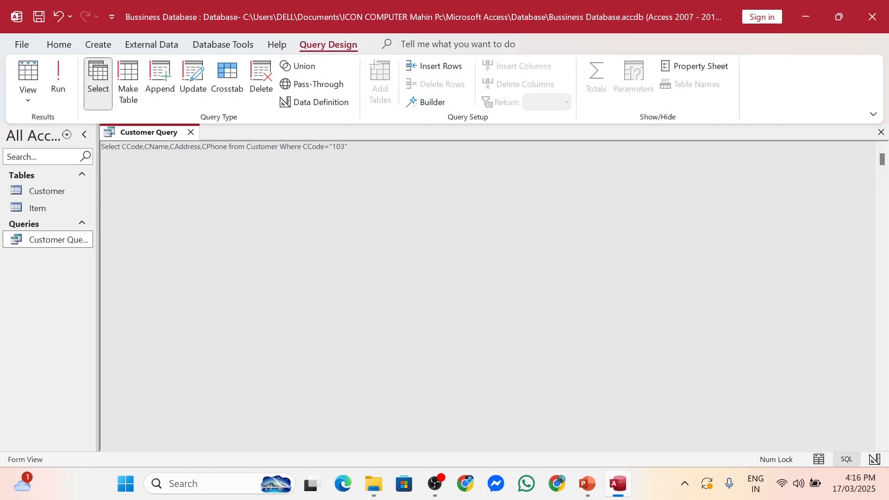
pyautogui.moveTo(303, 147); pyautogui.dragTo(348, 146)
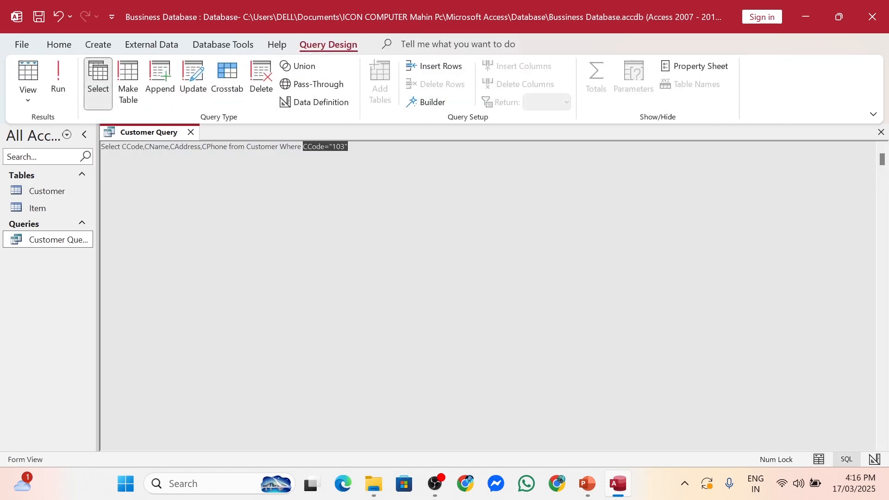
pyautogui.write('CN')
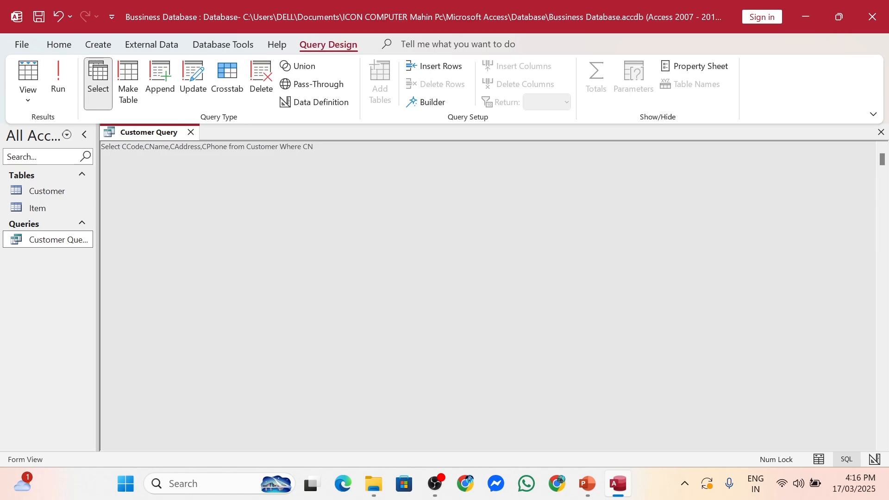
pyautogui.write('ame=')
pyautogui.write('""')
pyautogui.write('Kamal')
pyautogui.click(56, 84)
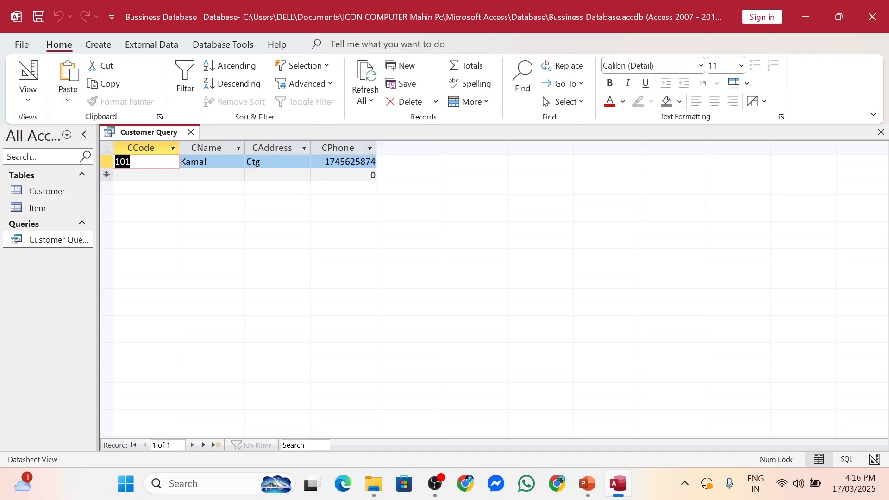
pyautogui.click(107, 160)
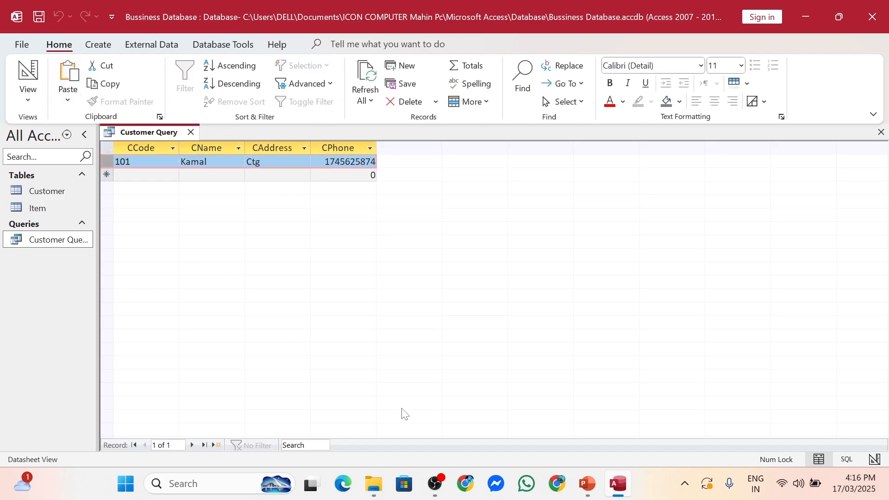
# Remove the table name Customer from the SQL statement's from clause and try to run the query.
pyautogui.click(27, 90)
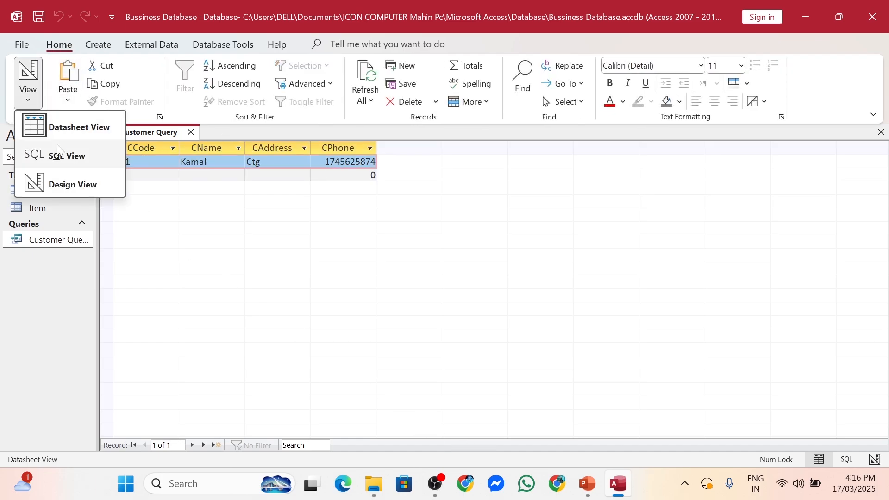
pyautogui.click(55, 153)
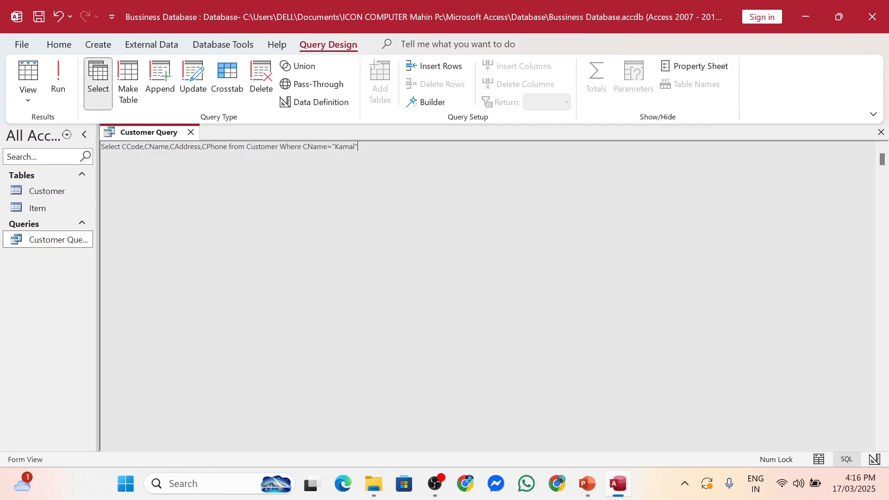
pyautogui.moveTo(122, 147); pyautogui.dragTo(227, 147)
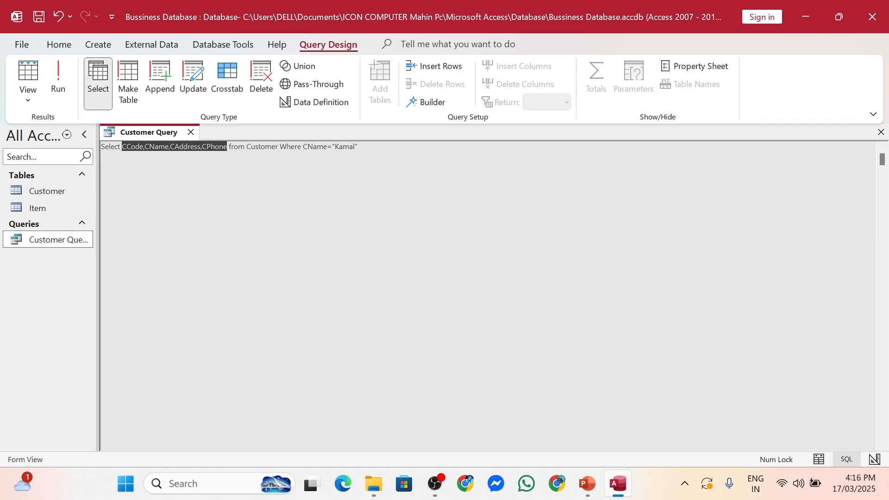
pyautogui.click(358, 146)
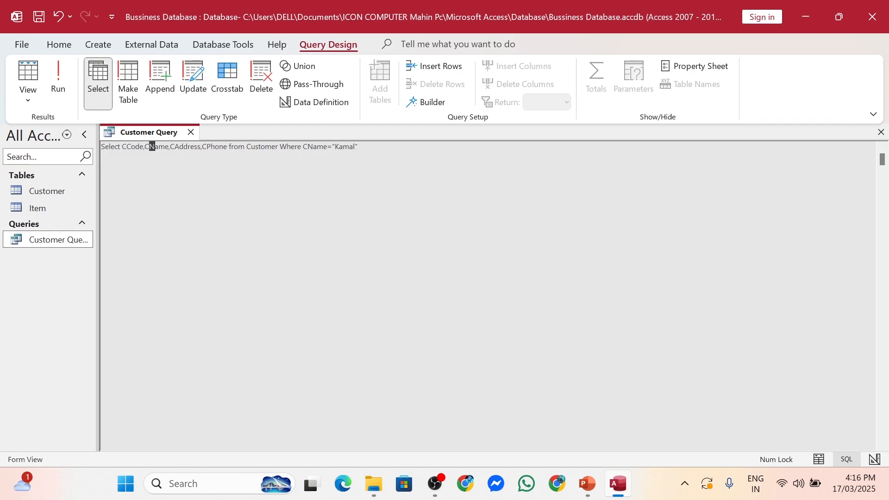
pyautogui.moveTo(121, 146); pyautogui.dragTo(279, 146)
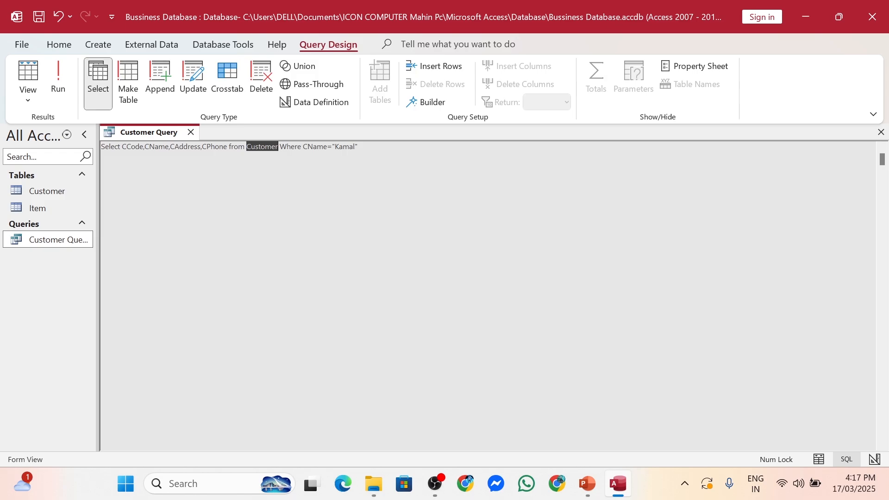
pyautogui.press('Delete')
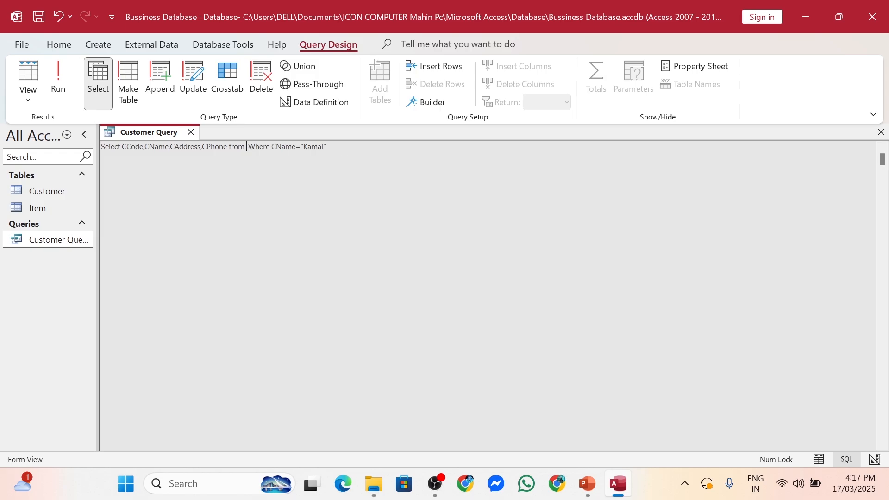
pyautogui.click(68, 89)
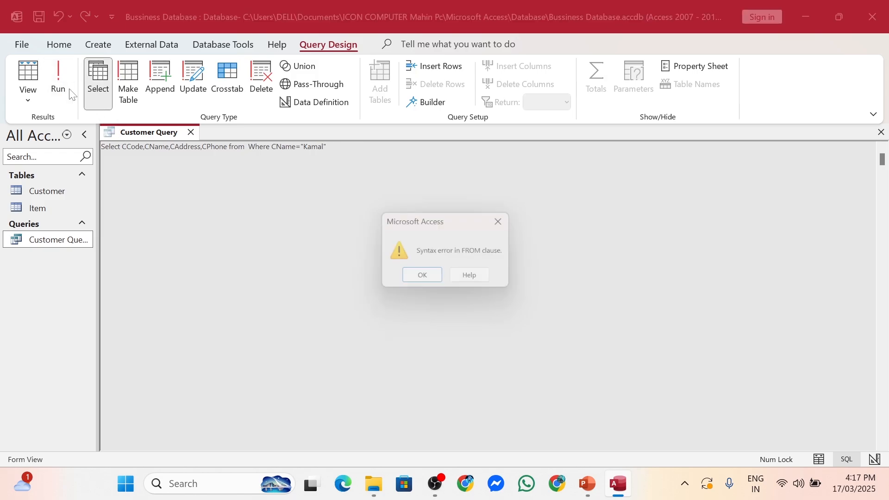
pyautogui.click(419, 278)
# Restore the table name Customer after from in the SQL statement and run the query.
pyautogui.click(246, 147)
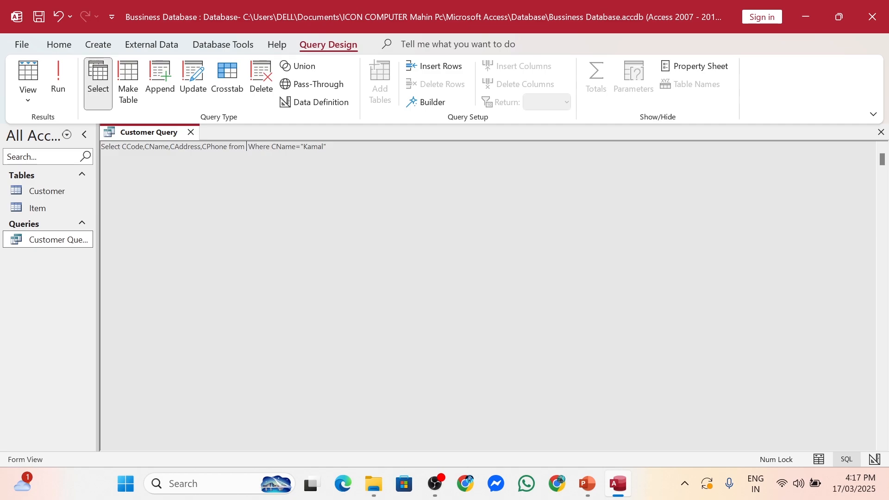
pyautogui.write('Customer')
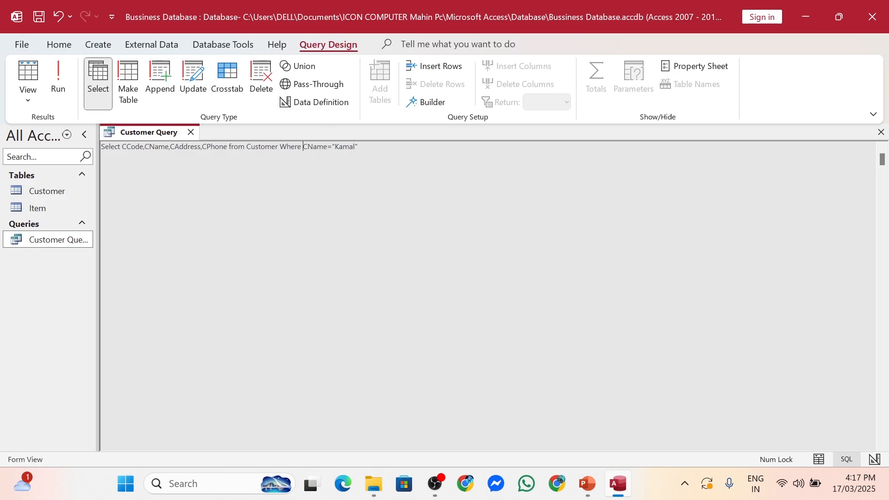
pyautogui.hotkey('shift', 'End')
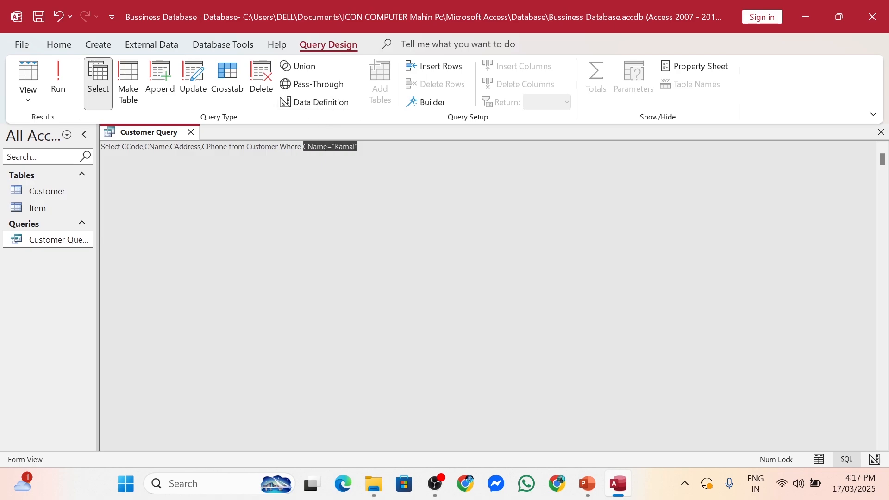
pyautogui.click(56, 98)
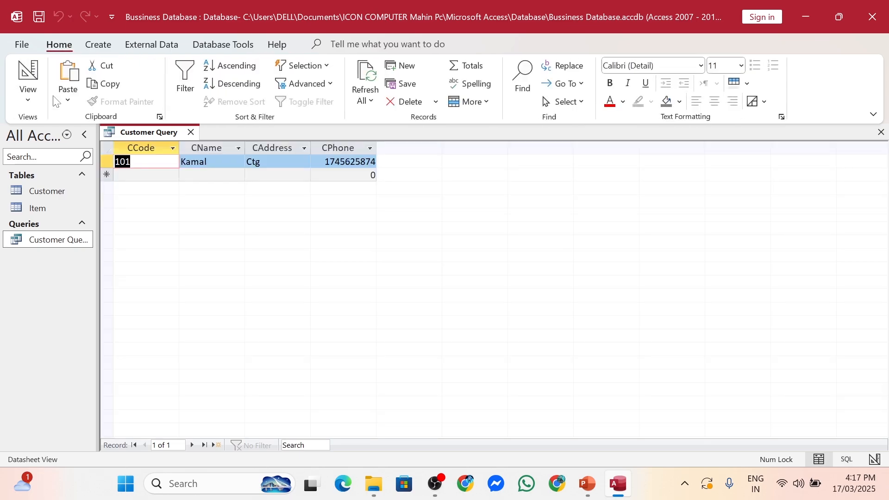
# Switch to the PowerPoint slide show, review its single-table SQL query examples and return to Access.
pyautogui.moveTo(587, 491)
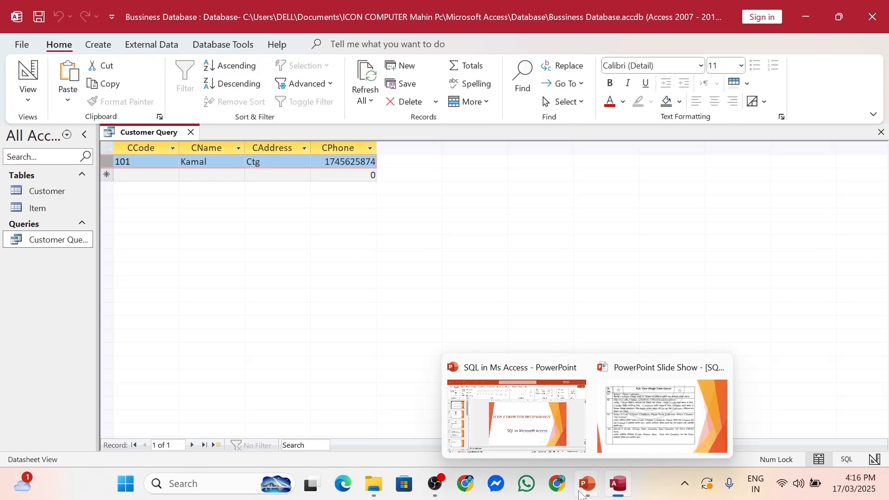
pyautogui.click(663, 393)
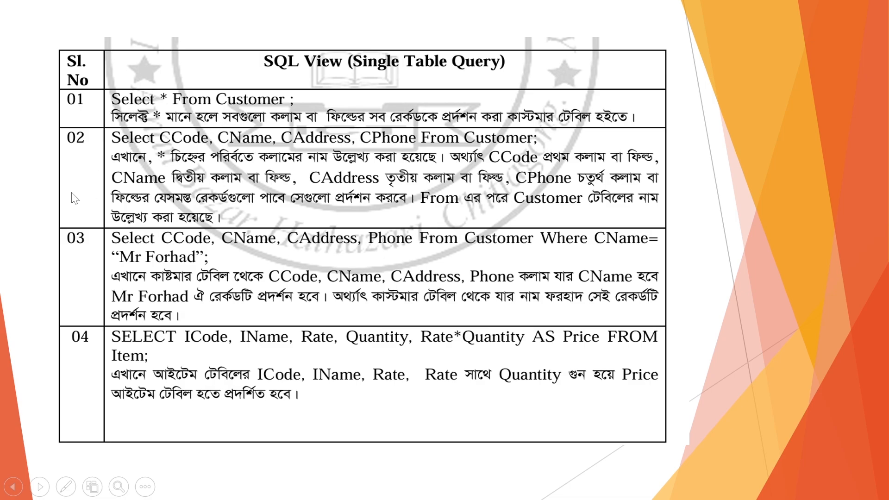
pyautogui.press('super')
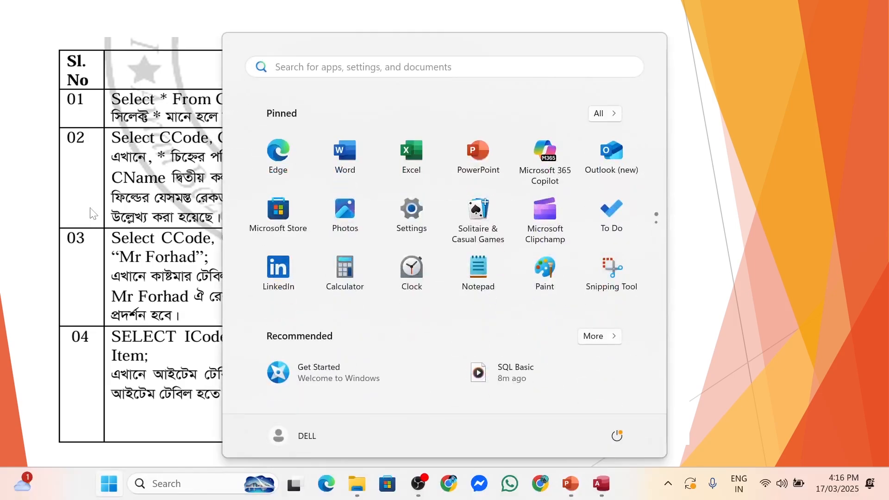
pyautogui.press('Escape')
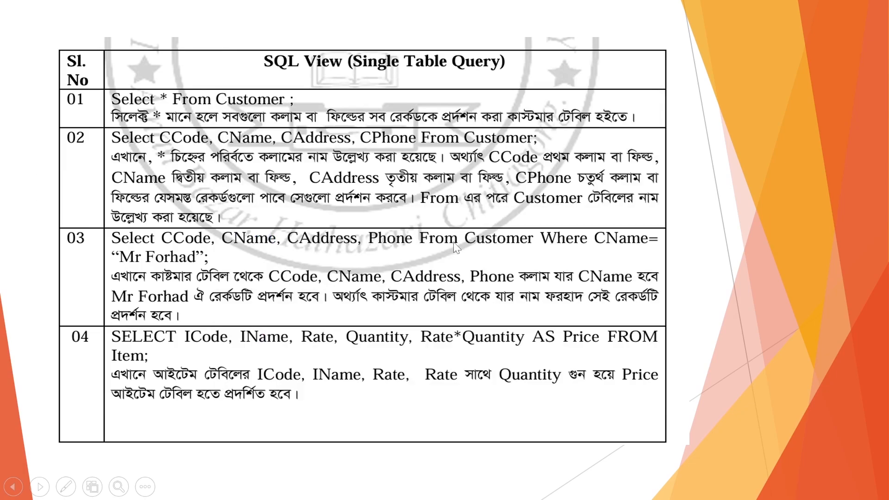
pyautogui.press('super')
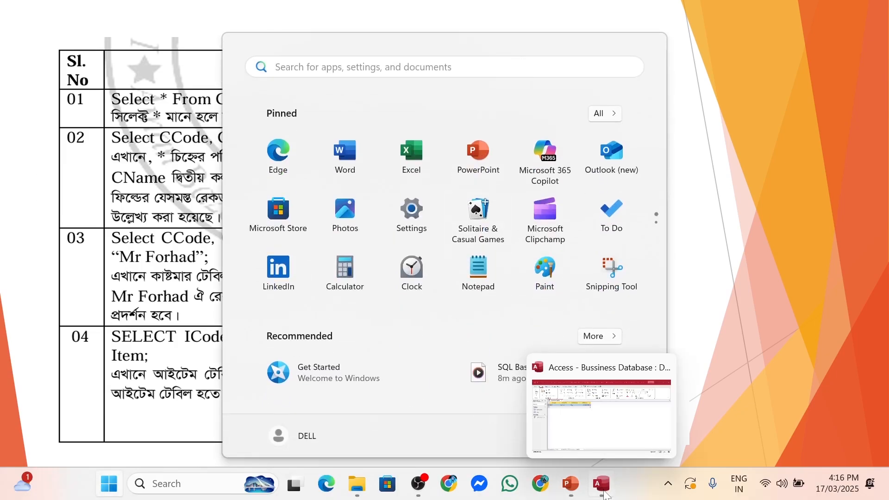